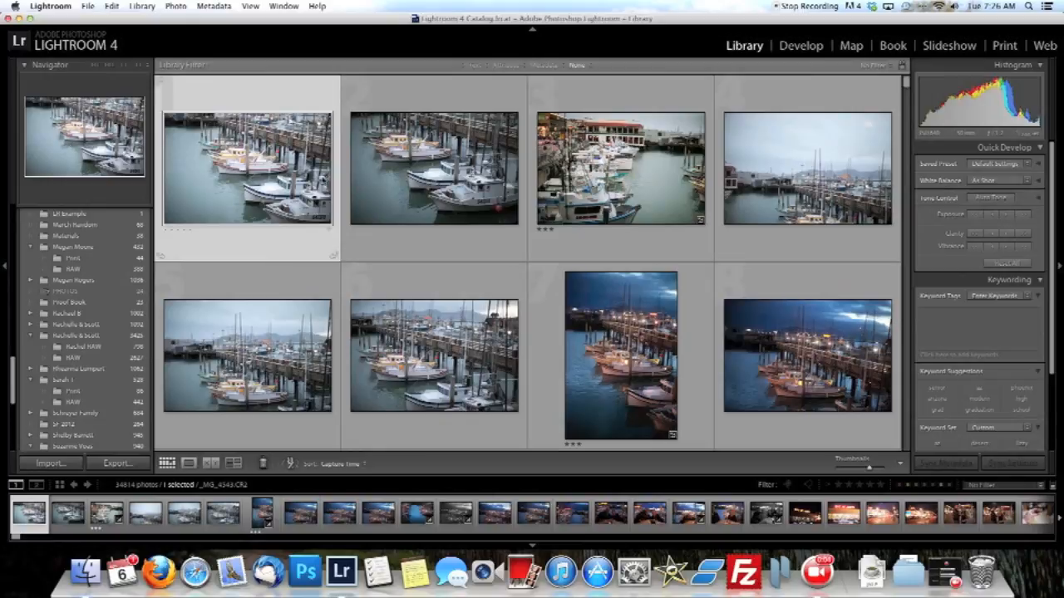
Import all photos from the Sample Edits folder found in Finder into the Lightroom catalog.
left_click(85, 571)
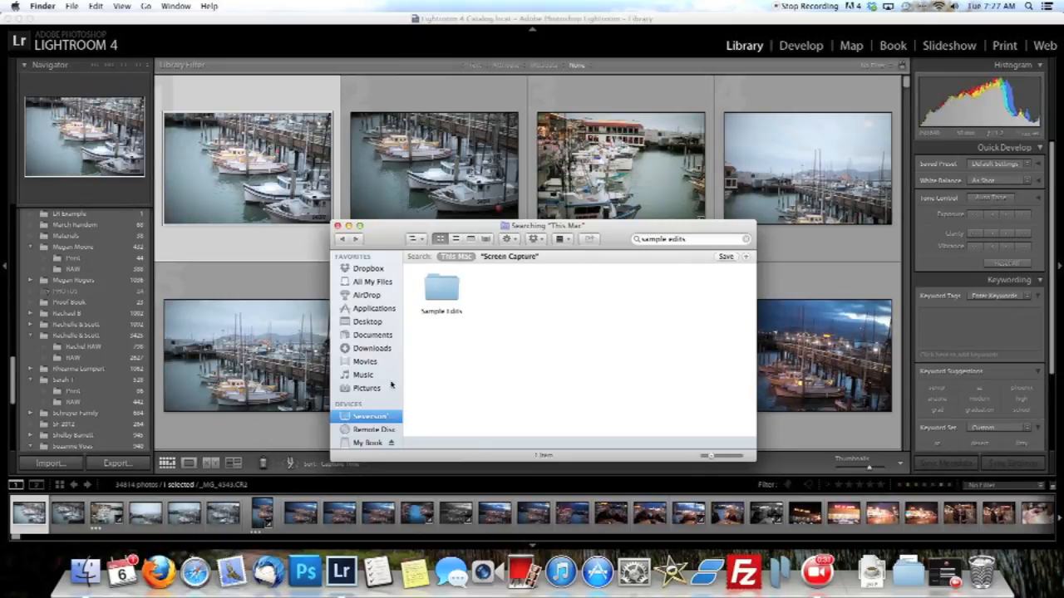
left_click(443, 292)
left_click_drag(445, 295, 340, 573)
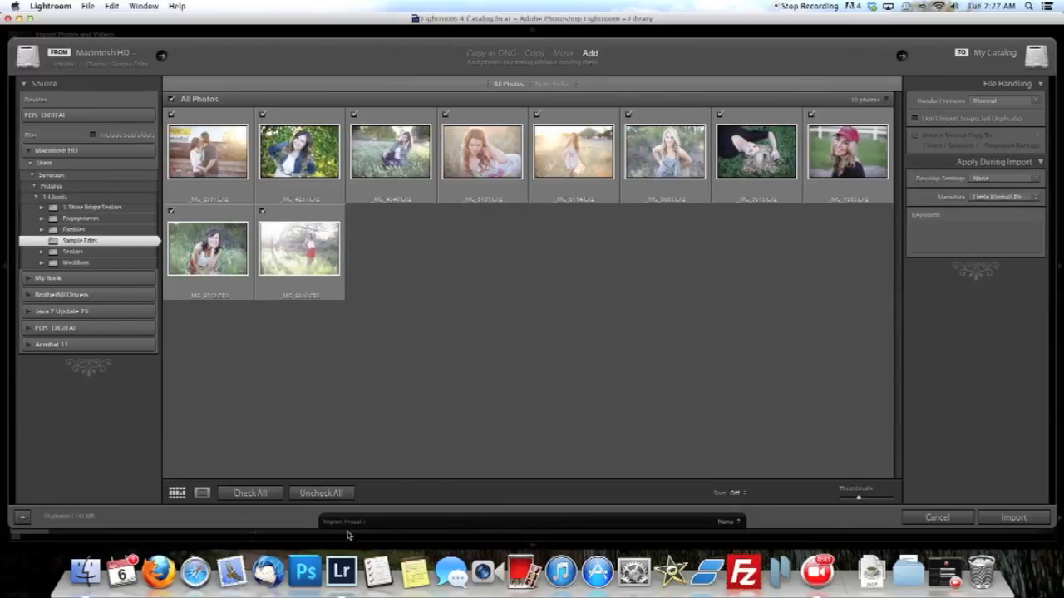
left_click(1016, 517)
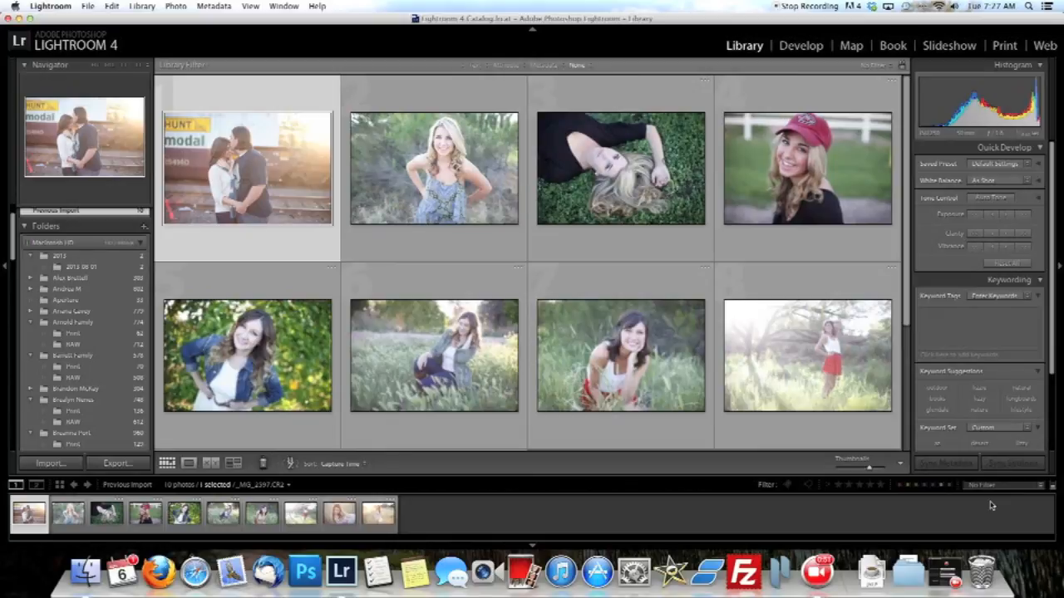
View the couple photo enlarged, return to the thumbnail grid and look through the imported photos.
double_click(263, 190)
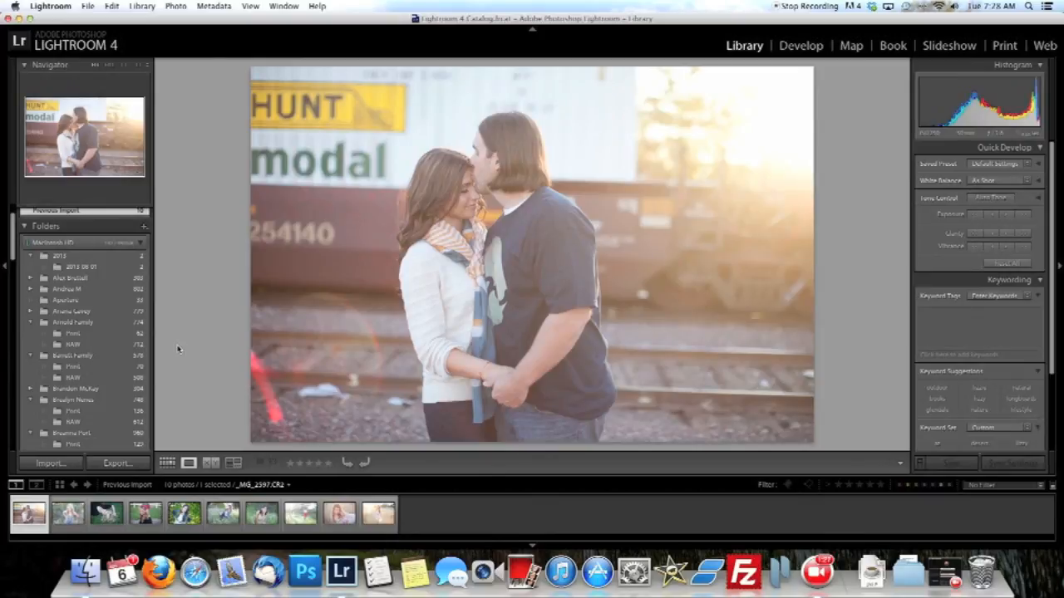
left_click(168, 463)
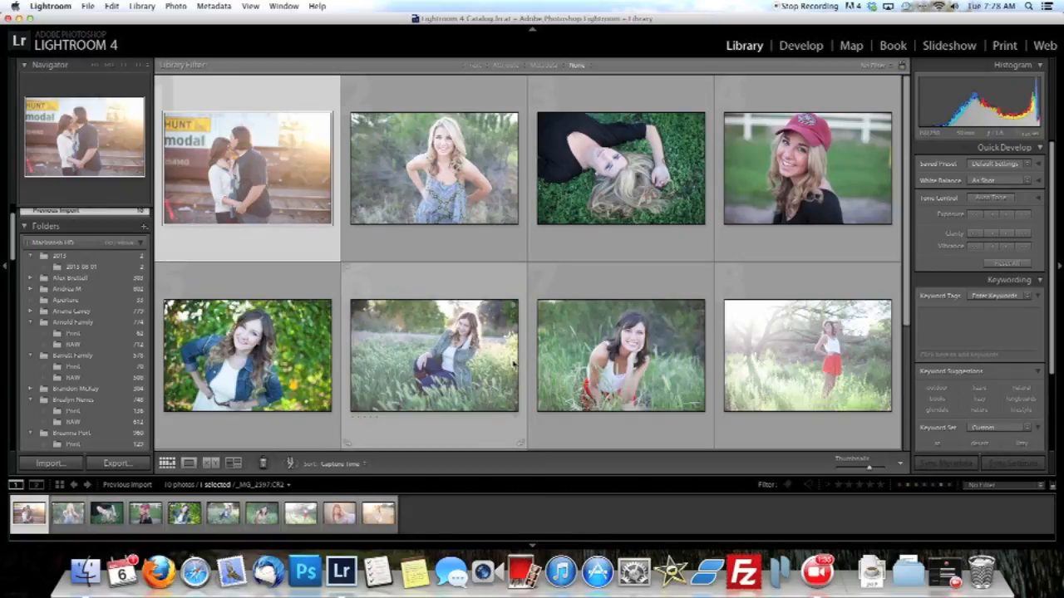
scroll(514, 363, "down", 3)
scroll(513, 363, "up", 3)
scroll(513, 363, "down", 3)
scroll(514, 363, "up", 3)
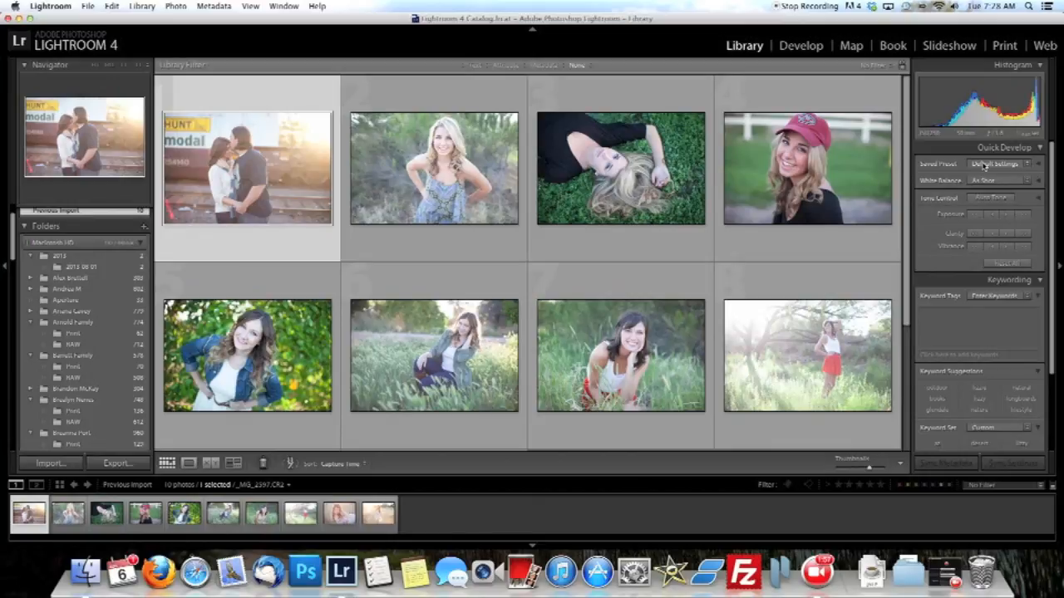
Open the couple photo in the Develop module and try collapsing and expanding the Basic and Histogram sections.
left_click(797, 46)
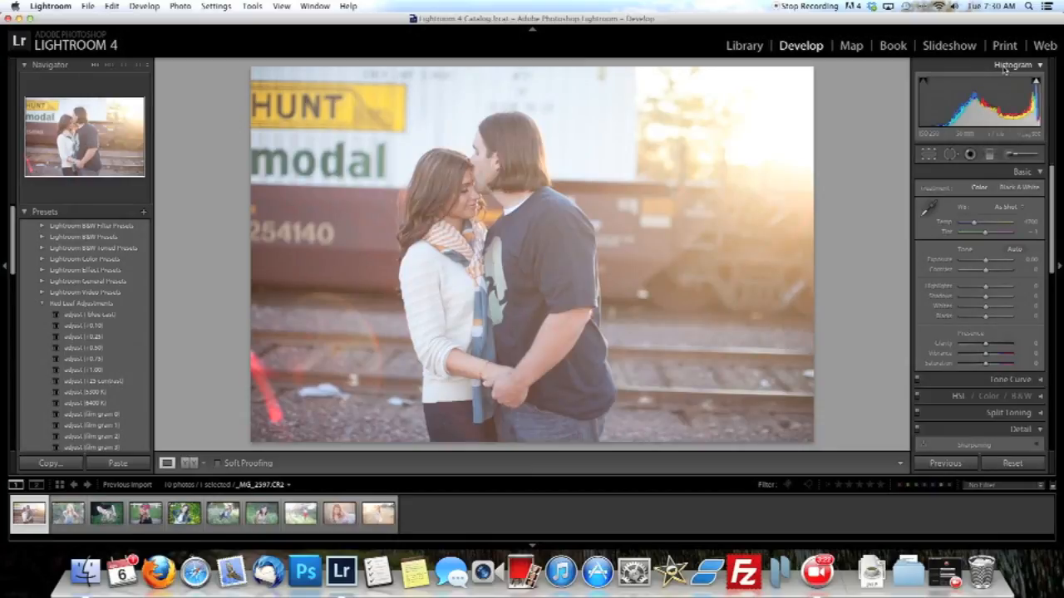
left_click(1024, 171)
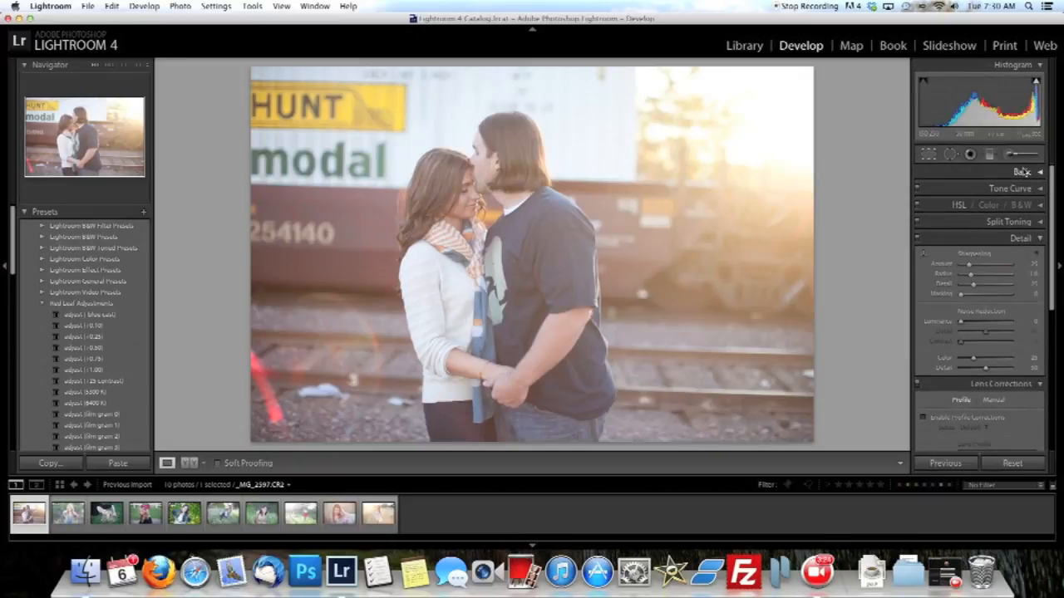
left_click(1024, 171)
left_click(1016, 65)
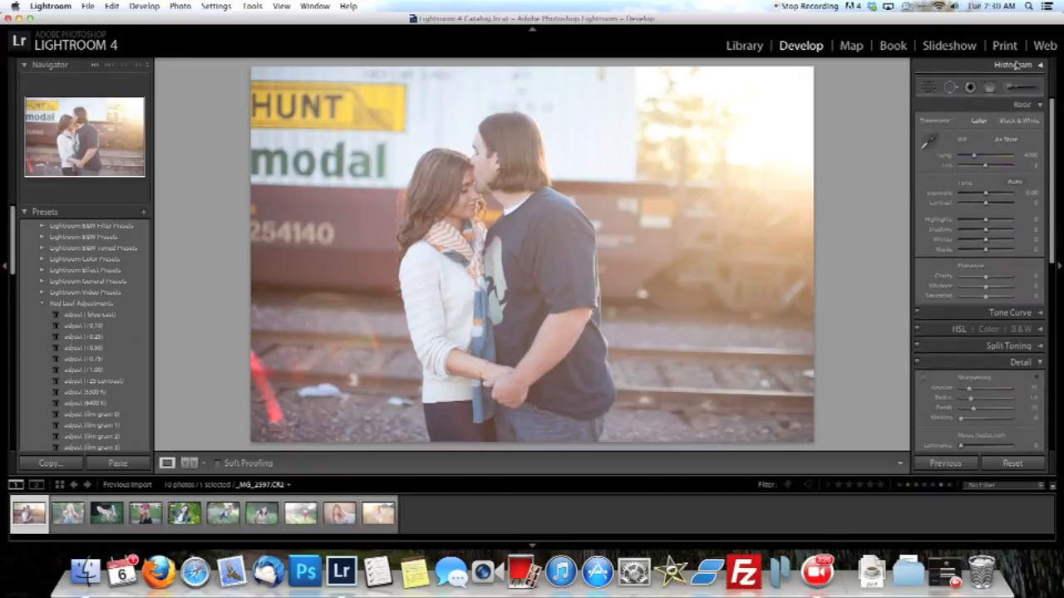
left_click(1016, 65)
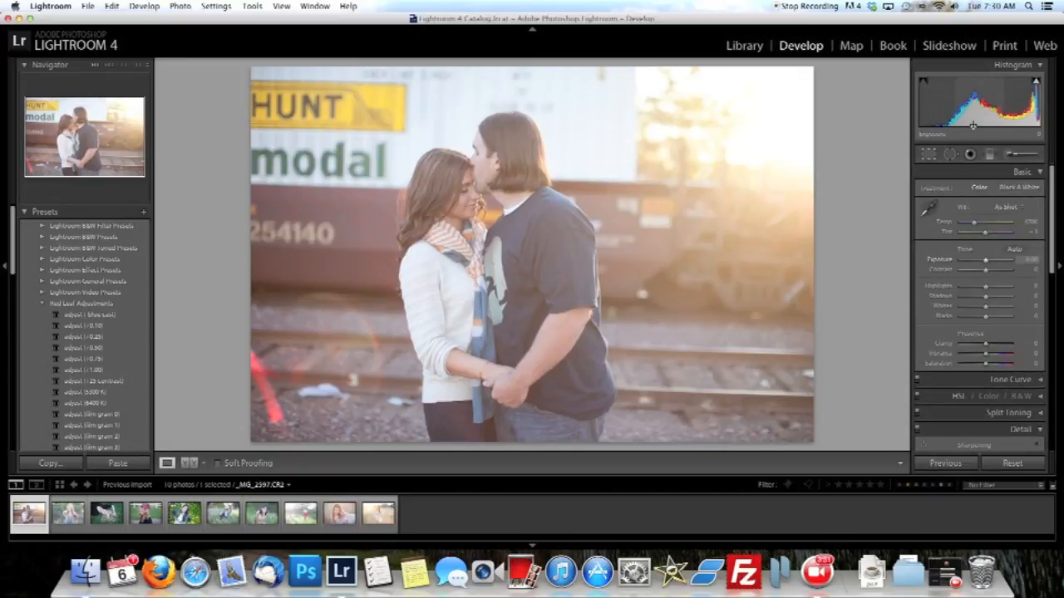
Try adjusting the crop frame from a corner of the couple photo with the Crop tool, and leave the tool.
left_click(931, 156)
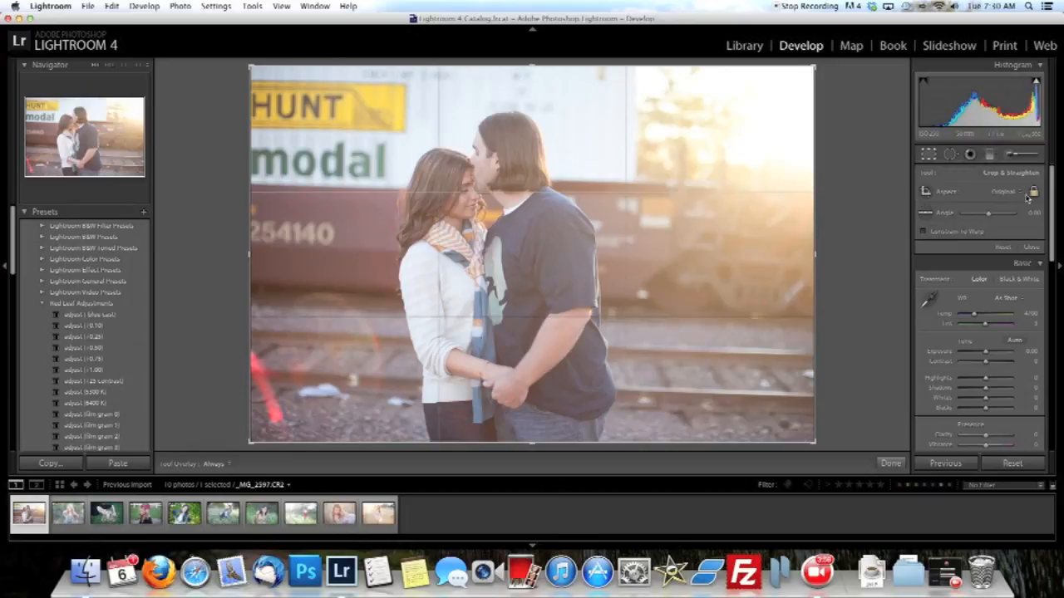
left_click_drag(811, 67, 839, 69)
left_click(950, 154)
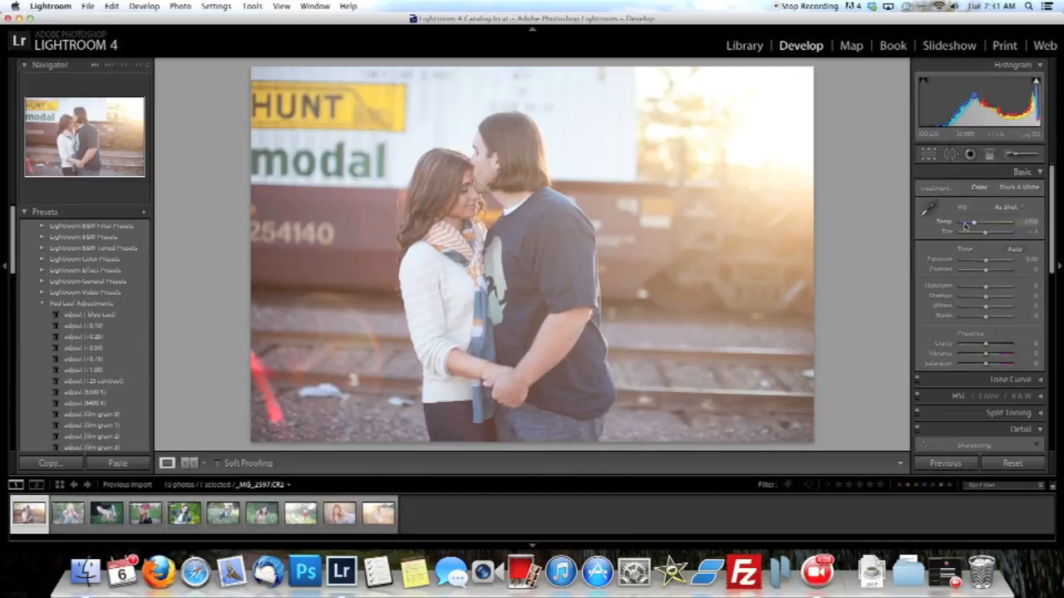
Warm the couple photo's white balance by raising its temperature to about 5625.
left_click_drag(967, 224, 978, 226)
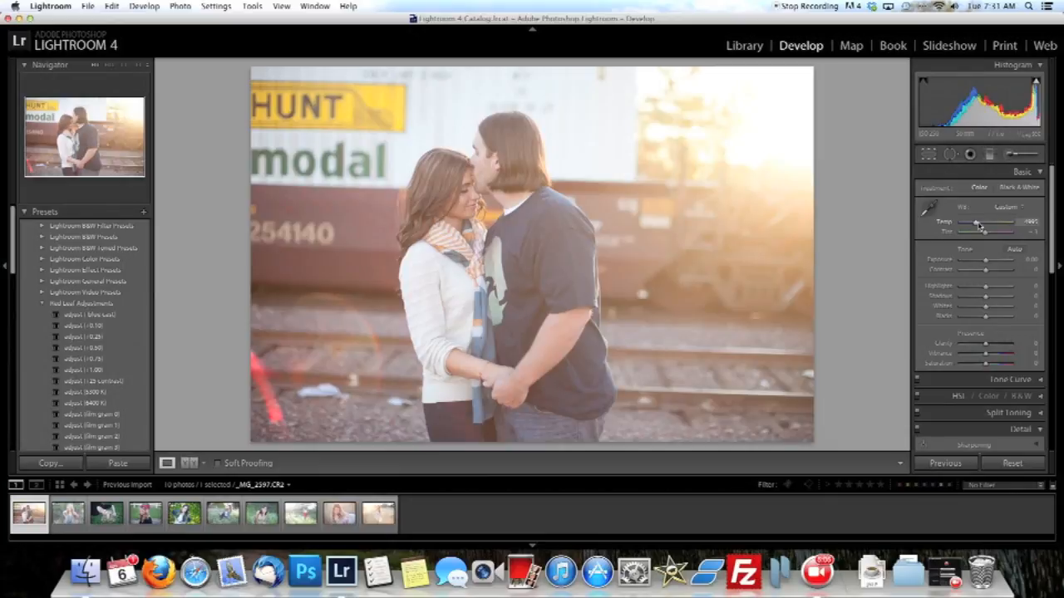
left_click_drag(978, 225, 977, 224)
scroll(1003, 225, "down", 1)
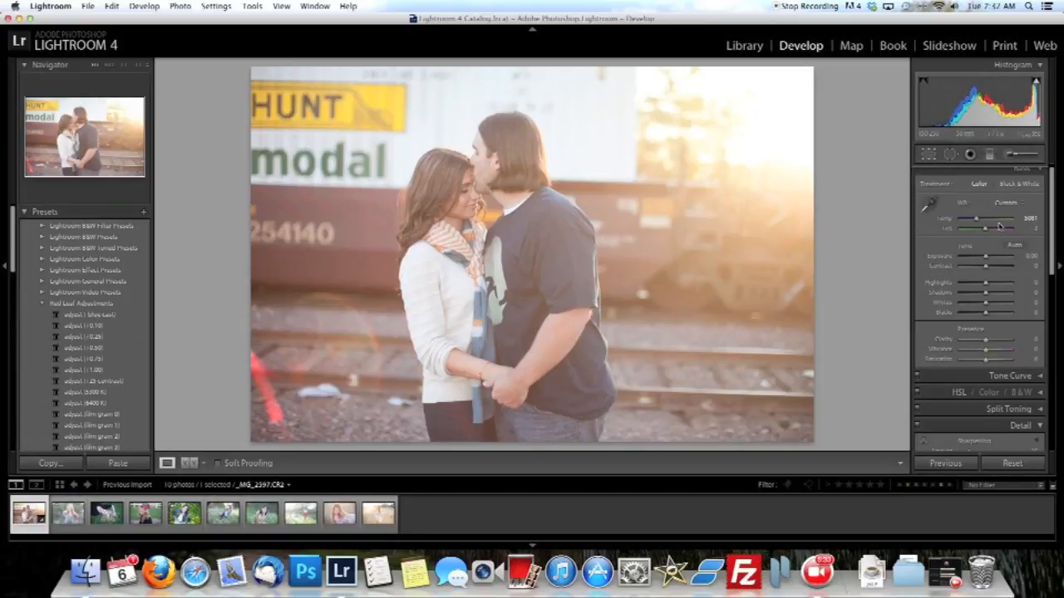
left_click_drag(976, 219, 977, 219)
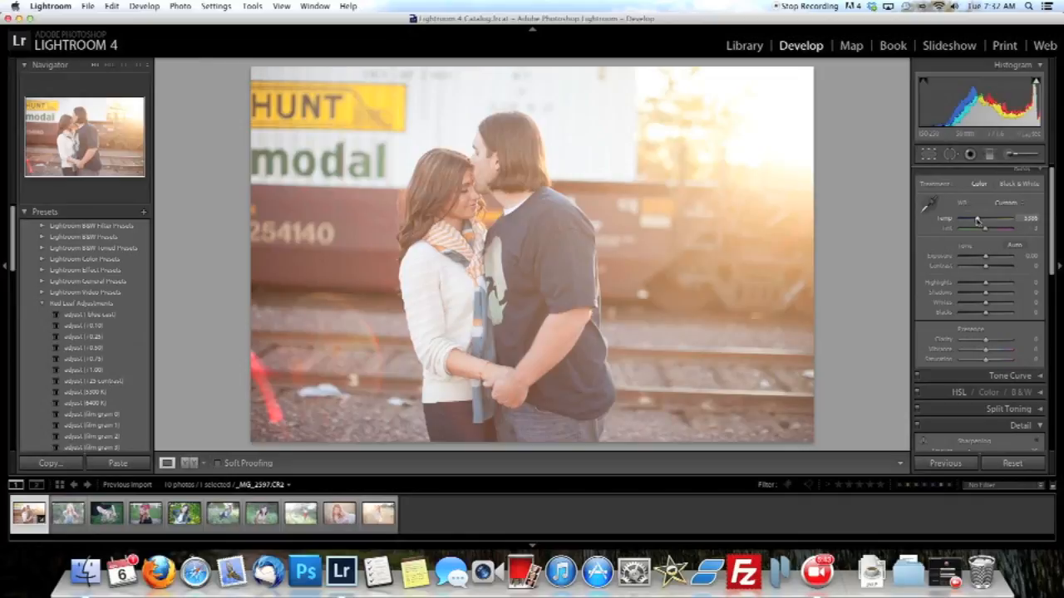
left_click(315, 375)
left_click_drag(316, 375, 378, 282)
left_click_drag(978, 221, 980, 223)
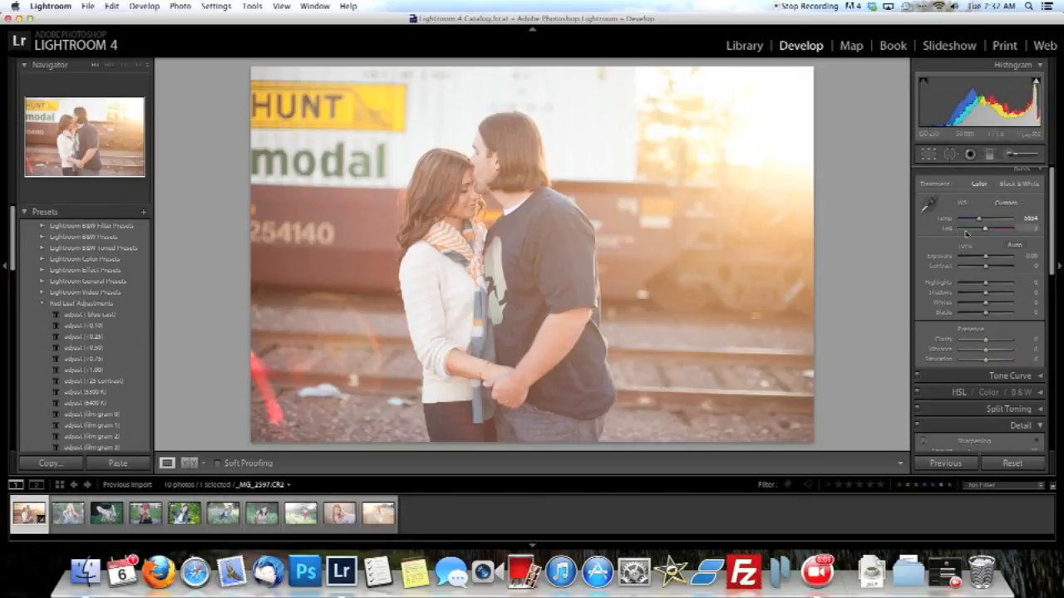
left_click_drag(988, 231, 988, 233)
left_click_drag(981, 221, 981, 223)
Test the couple photo's exposure, reset it to 0.00, and raise the contrast to +13.
scroll(969, 245, "down", 1)
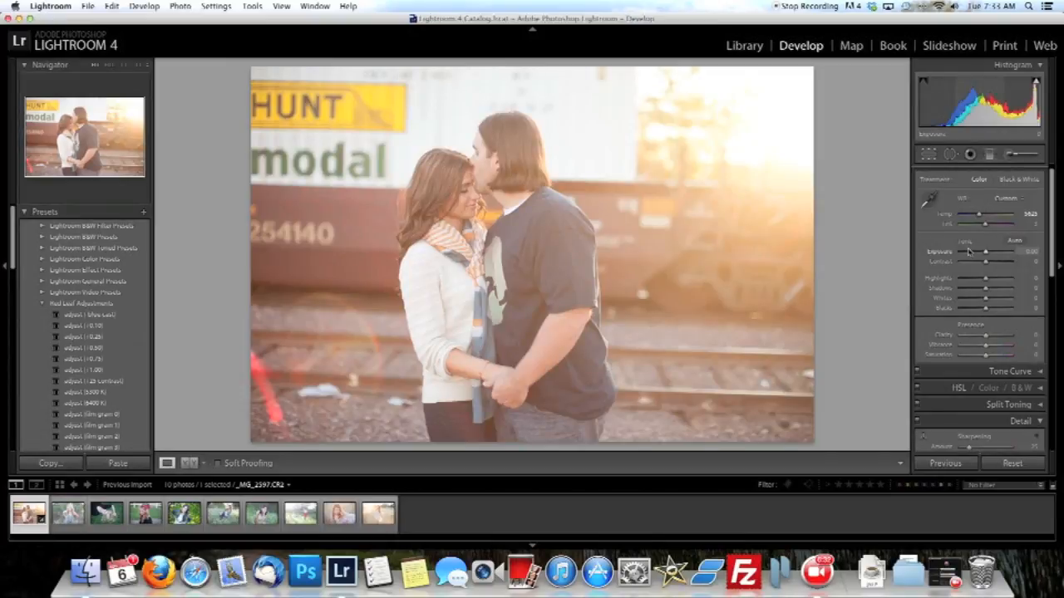
left_click_drag(985, 252, 987, 254)
double_click(986, 254)
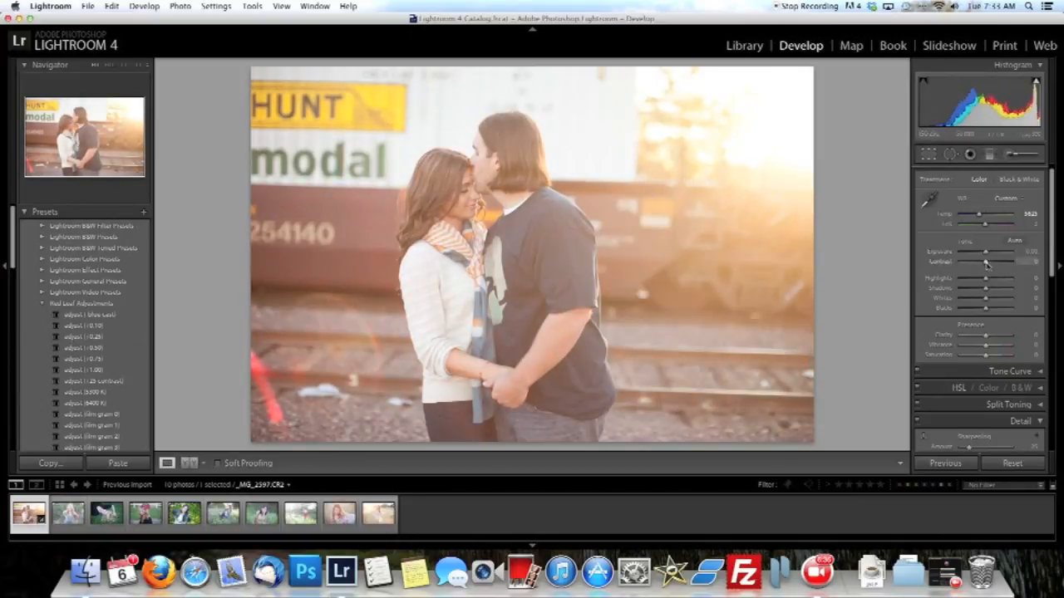
left_click_drag(985, 263, 990, 266)
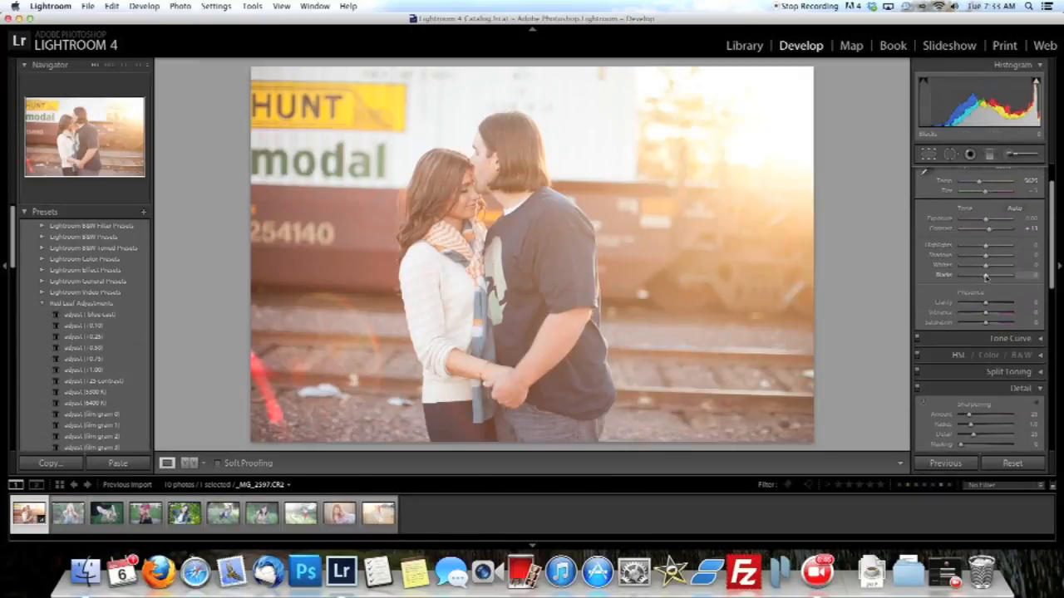
Deepen the couple photo's shadows by setting Blacks to -20.
scroll(944, 279, "up", 1)
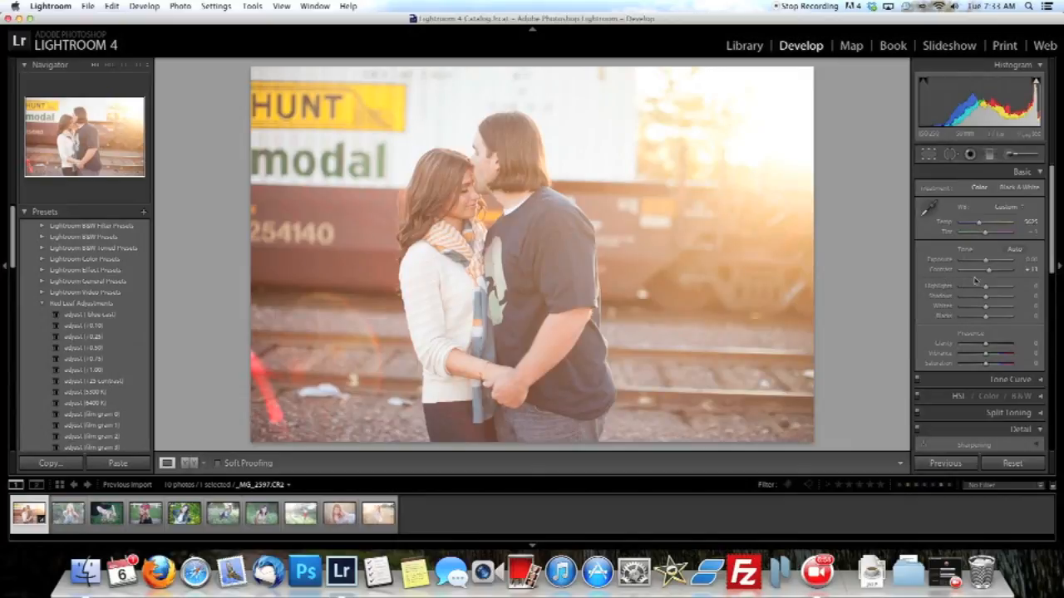
scroll(969, 295, "down", 3)
scroll(970, 295, "down", 1)
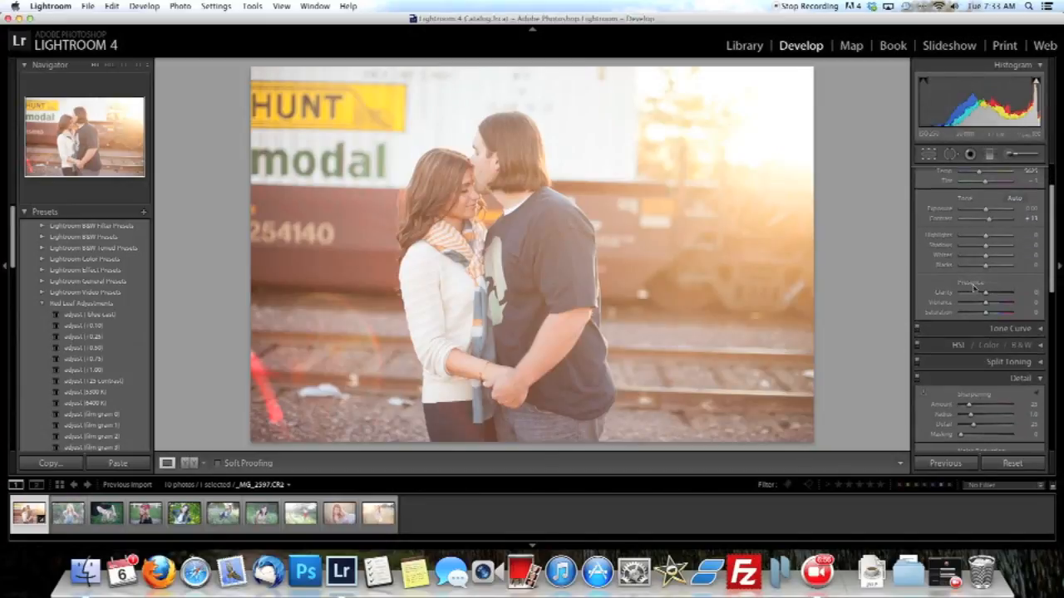
left_click_drag(985, 266, 982, 268)
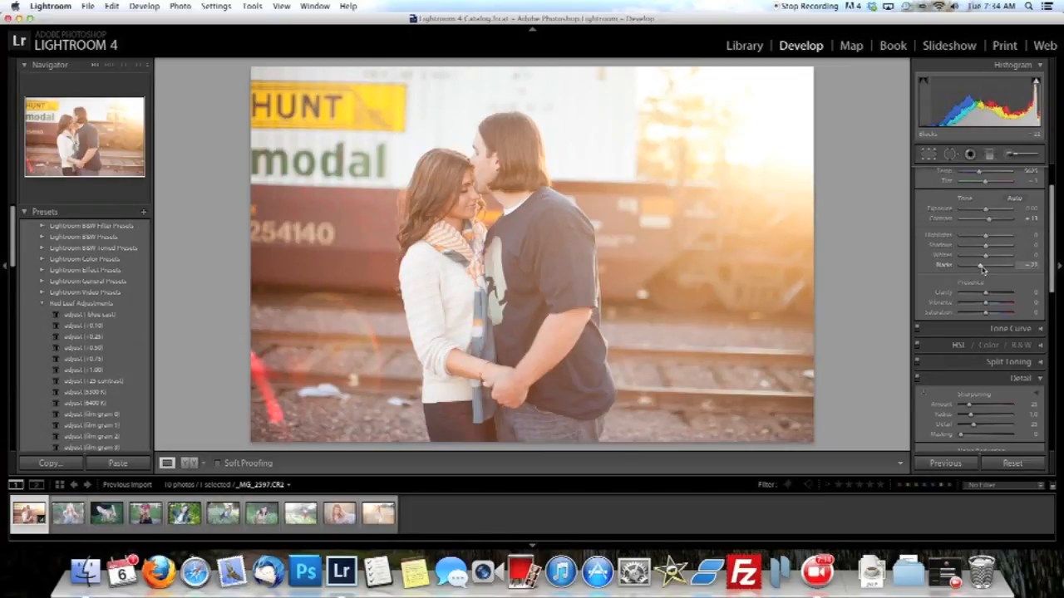
left_click_drag(983, 269, 984, 269)
Collapse the Lens Corrections, Effects and Detail adjustment sections.
scroll(983, 268, "down", 5)
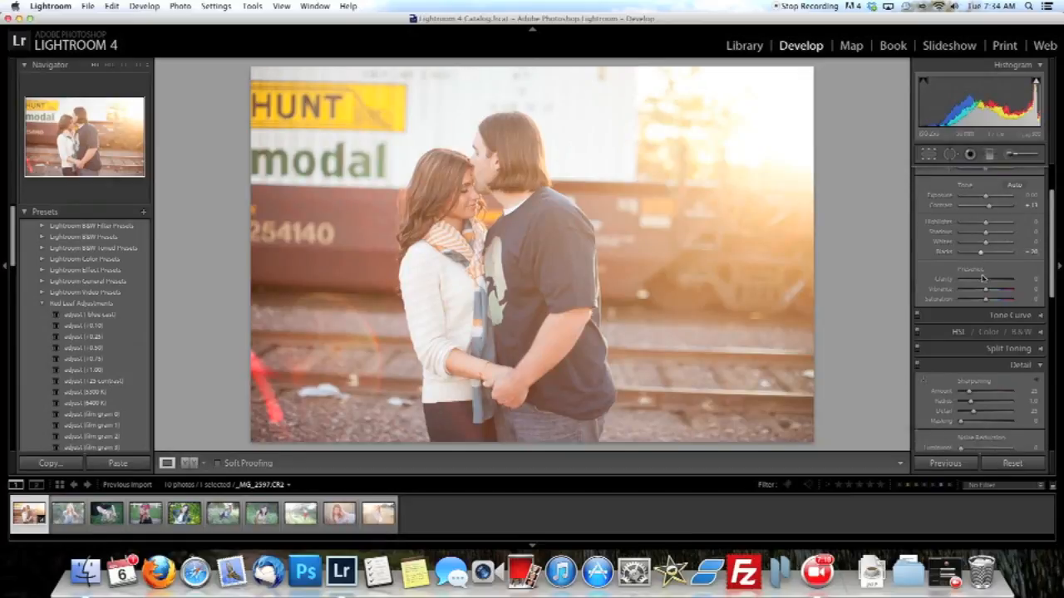
scroll(984, 276, "down", 5)
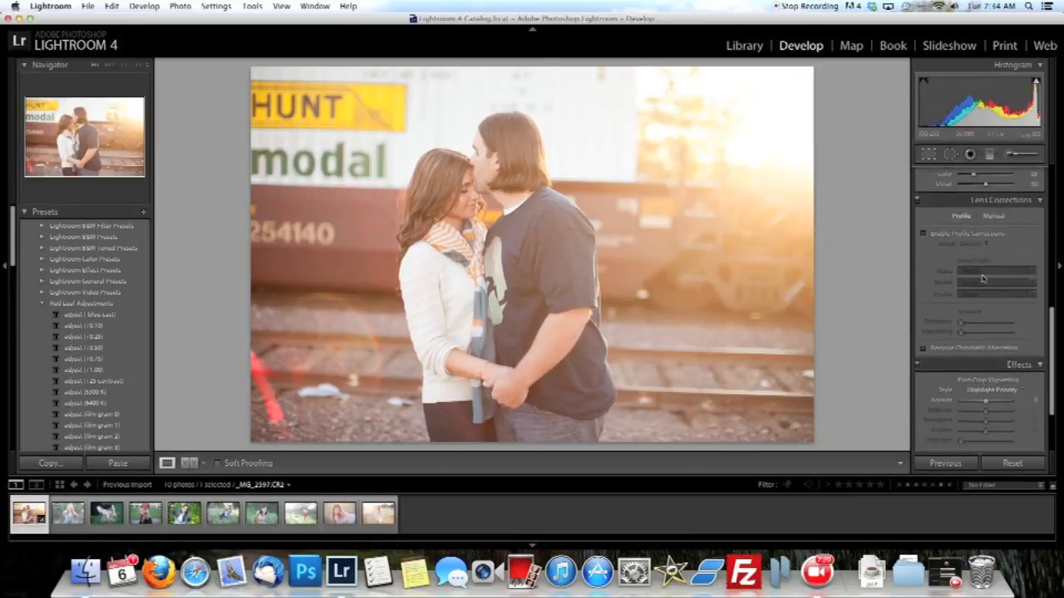
left_click(1001, 230)
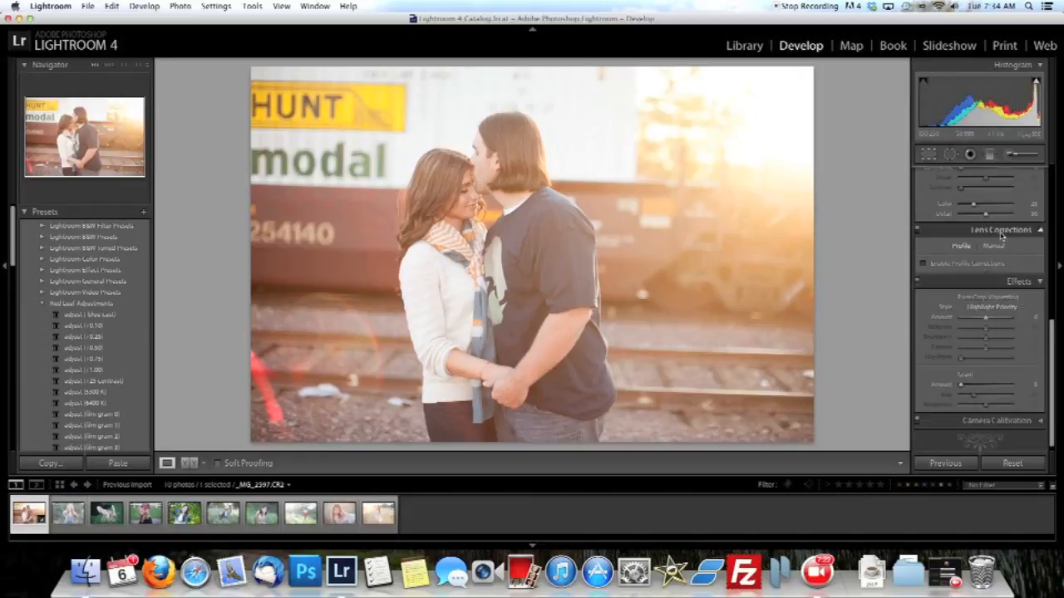
scroll(995, 278, "up", 5)
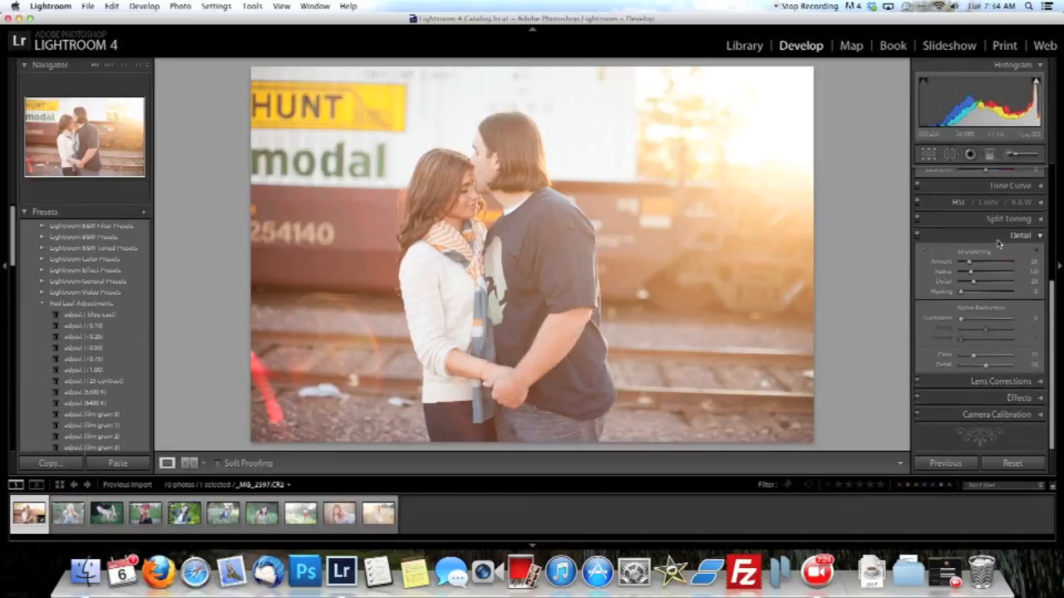
scroll(982, 276, "up", 3)
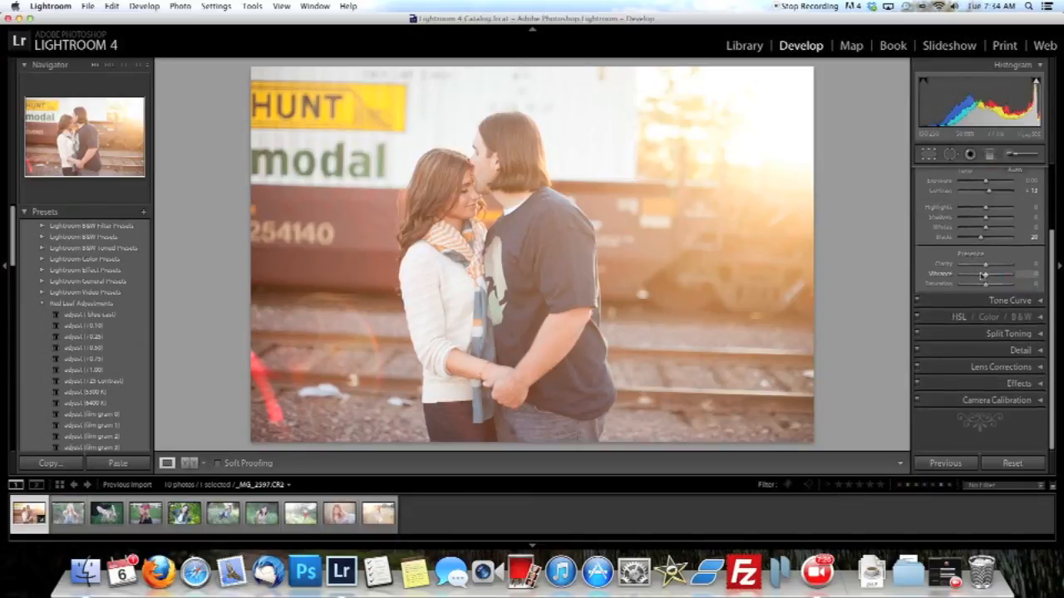
Increase the couple photo's contrast to +25 and rate the photo three stars.
scroll(982, 276, "up", 2)
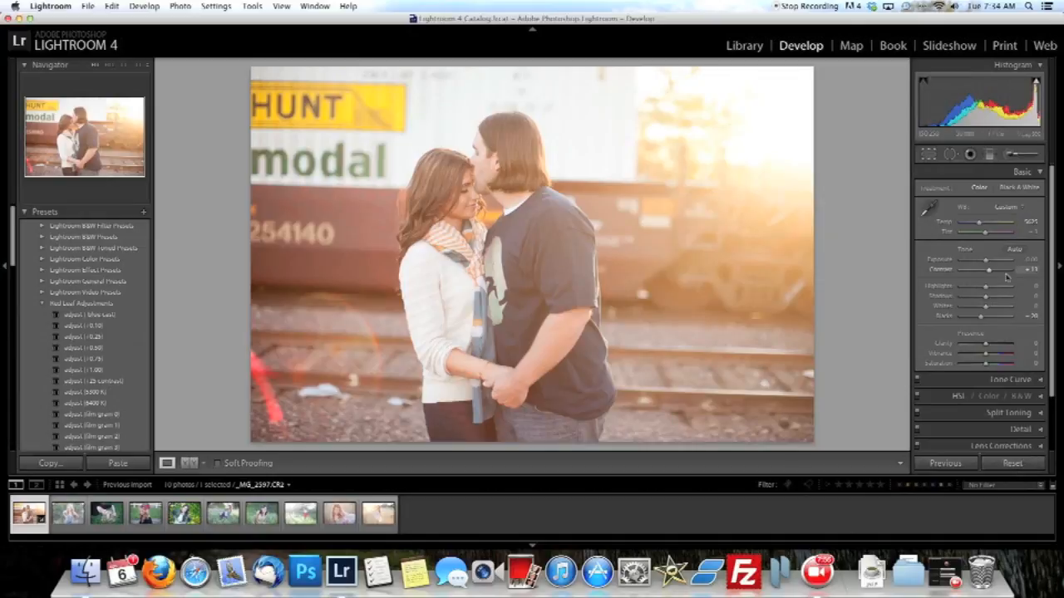
left_click_drag(997, 275, 994, 274)
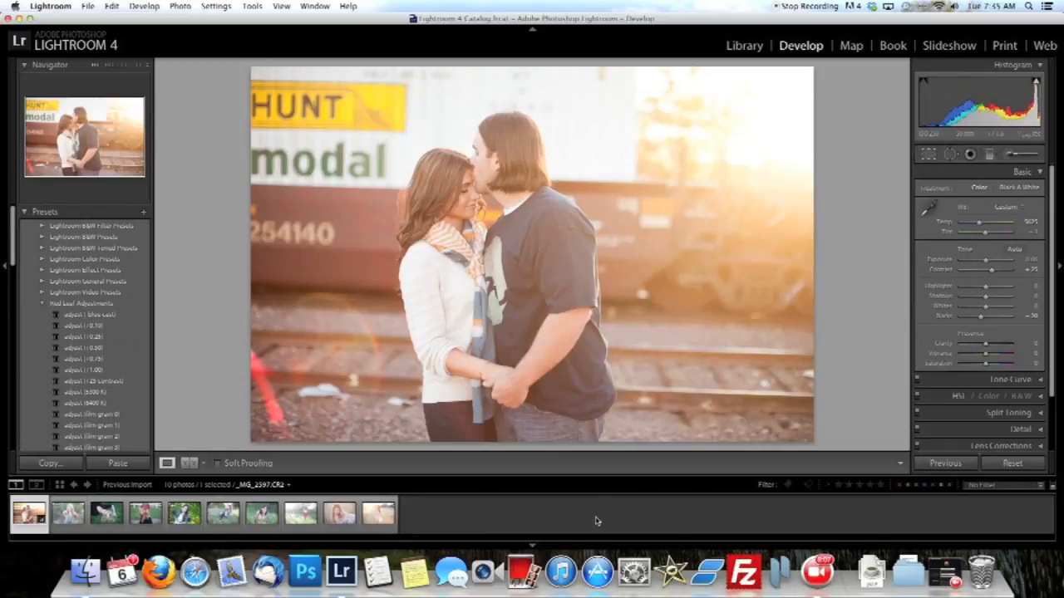
key("3")
On the next photo, the portrait in the patterned dress, set contrast to +33 and temperature to about 4793, and rate it three stars.
key("Right")
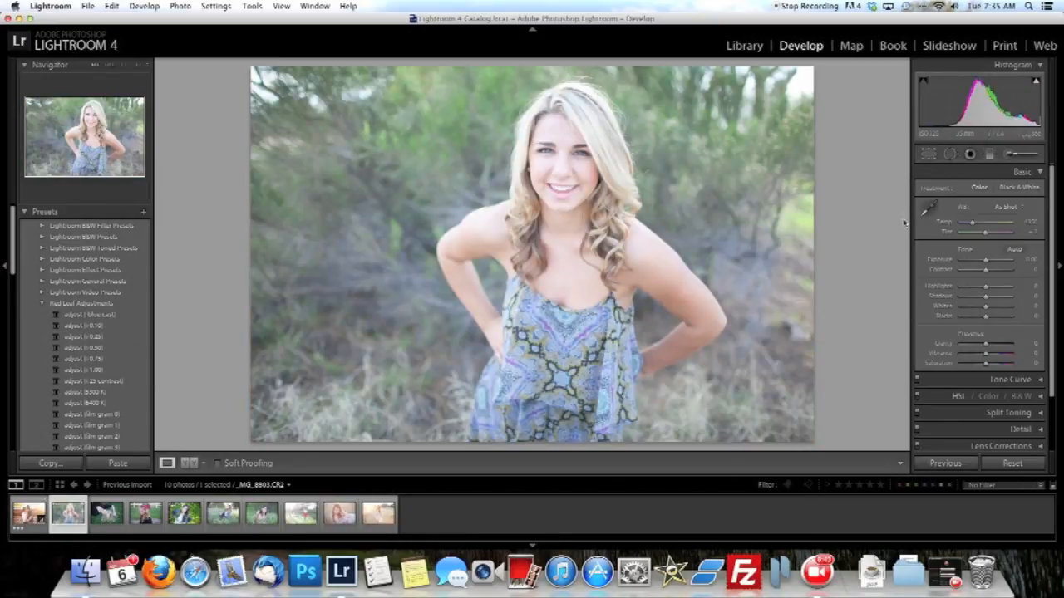
left_click_drag(984, 270, 994, 271)
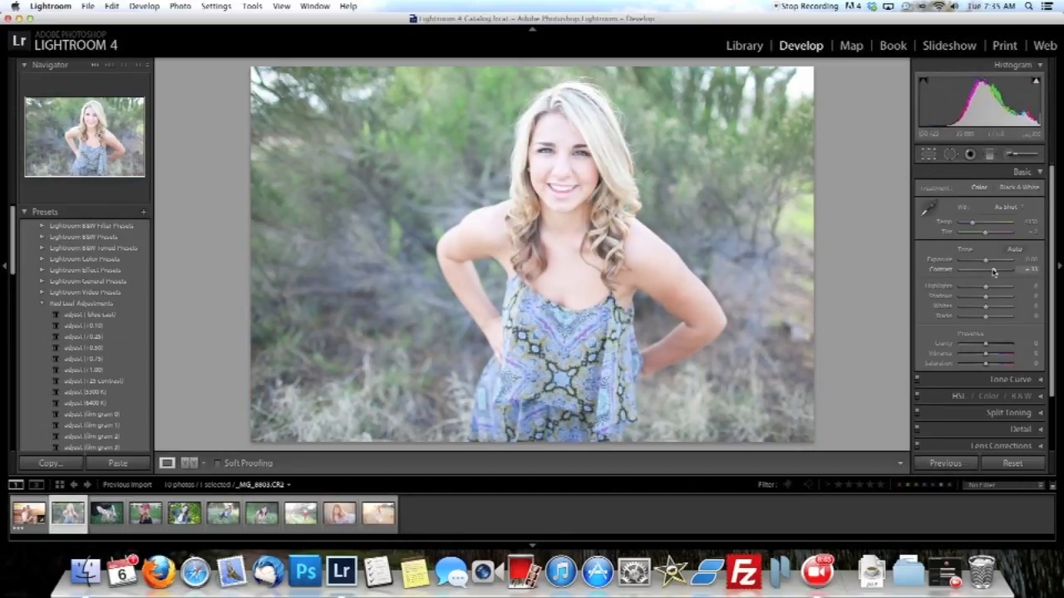
left_click_drag(973, 223, 976, 226)
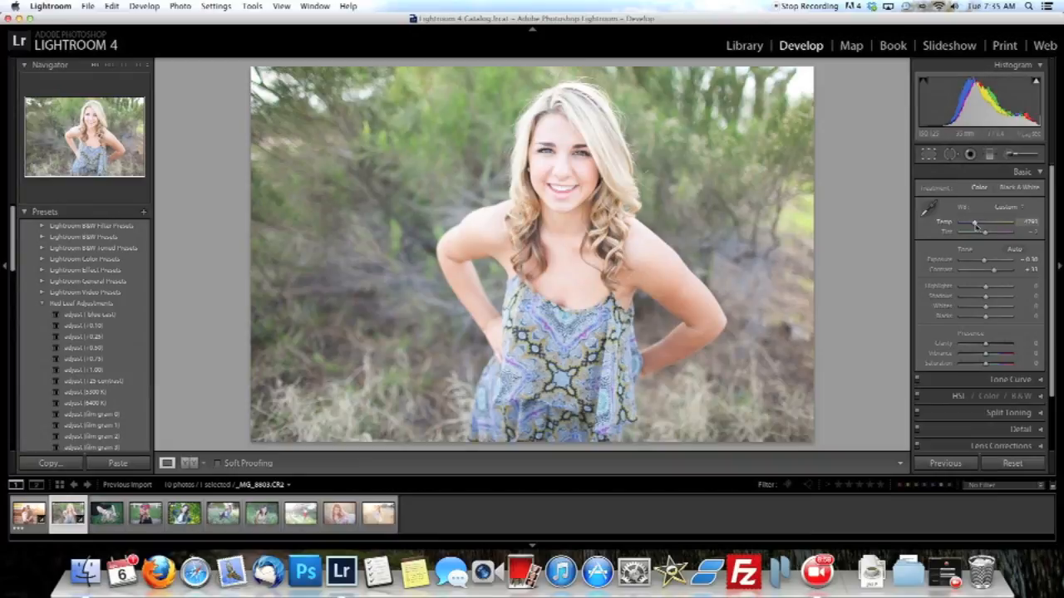
key("3")
On the following photo, the woman lying on the grass, set contrast to about +23 and saturation to -100 for black and white.
key("Right")
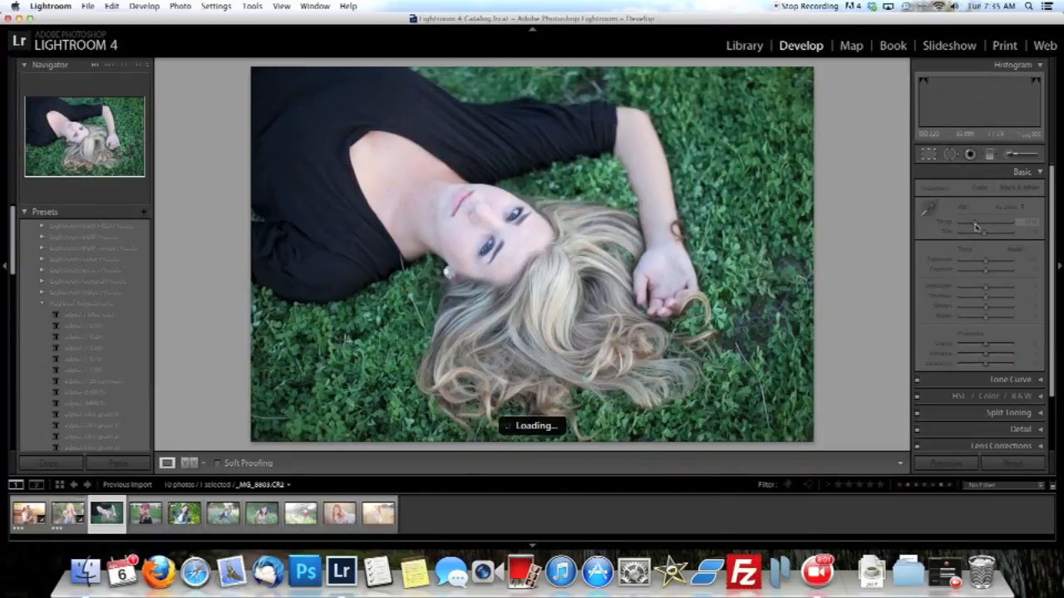
left_click_drag(985, 271, 991, 271)
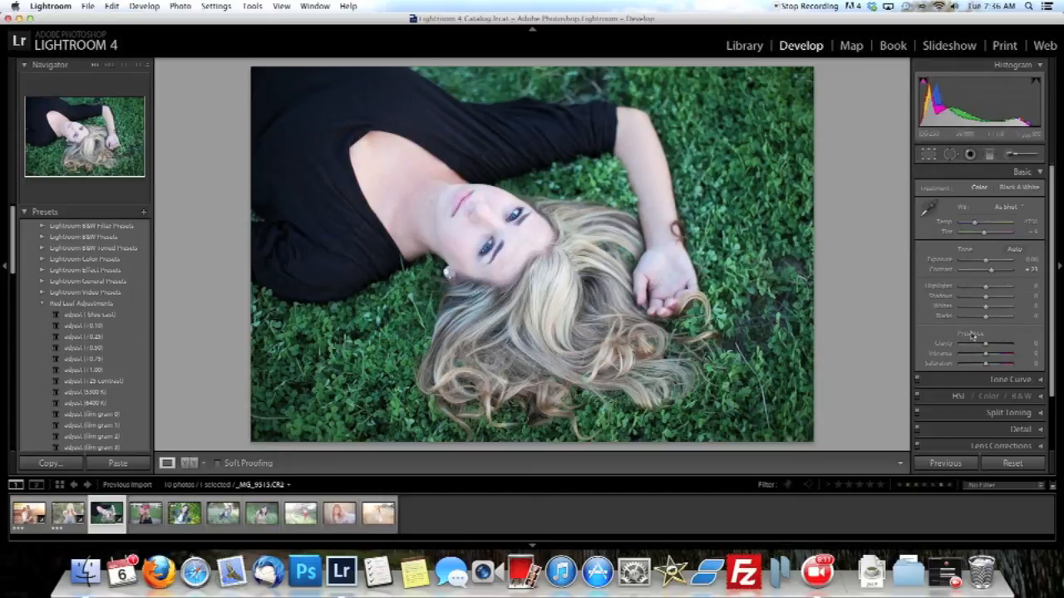
left_click_drag(981, 367, 959, 366)
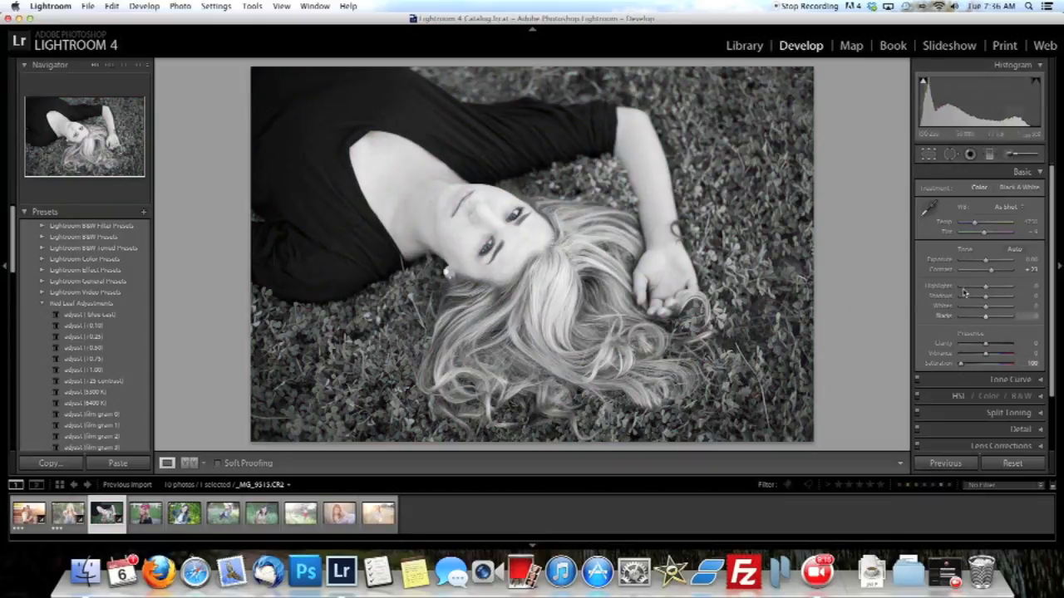
Set the black-and-white photo's contrast to about +50 and exposure to about +0.15, and rate it three stars.
mouse_move(991, 270)
left_mouse_down()
mouse_move(1000, 272)
mouse_move(987, 262)
left_mouse_up()
key("3")
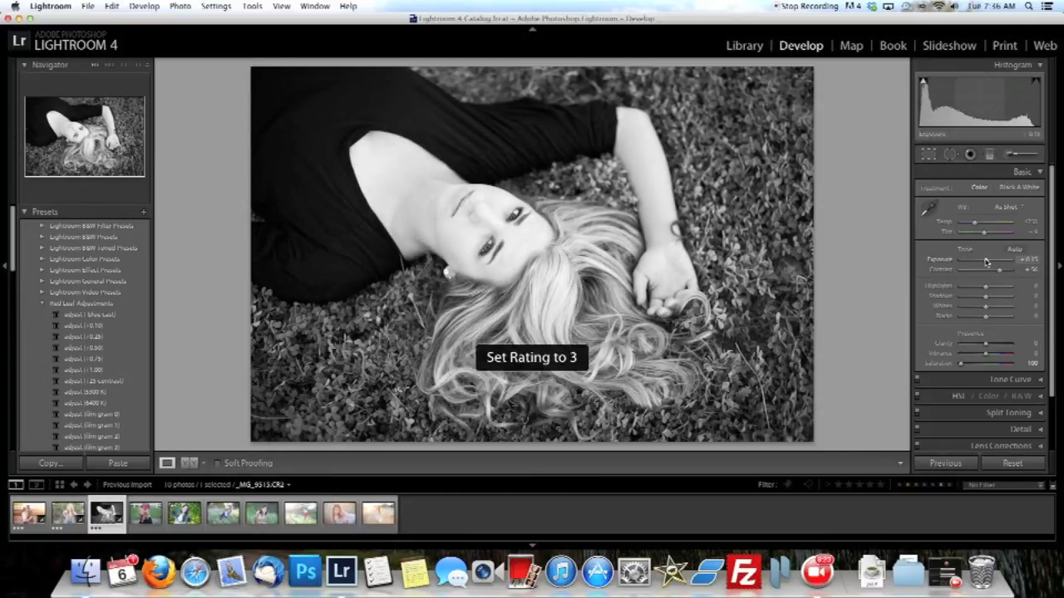
On the red cap portrait, set temperature to about 7170, exposure to about +0.60 and contrast to +8, and rate it three stars.
key("Right")
left_click_drag(981, 223, 989, 263)
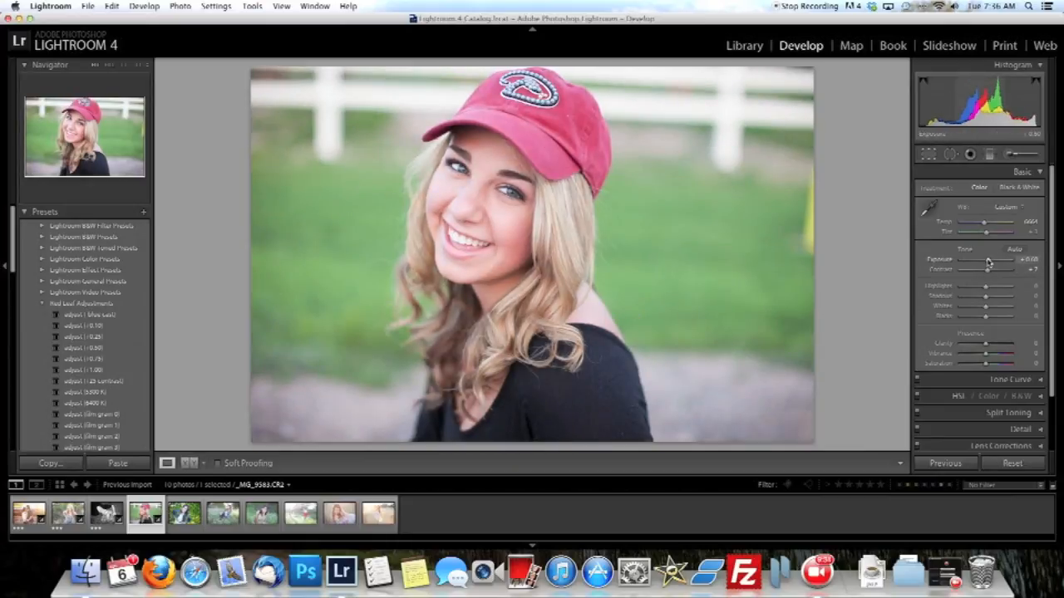
left_click_drag(986, 224, 990, 227)
left_click_drag(987, 271, 988, 271)
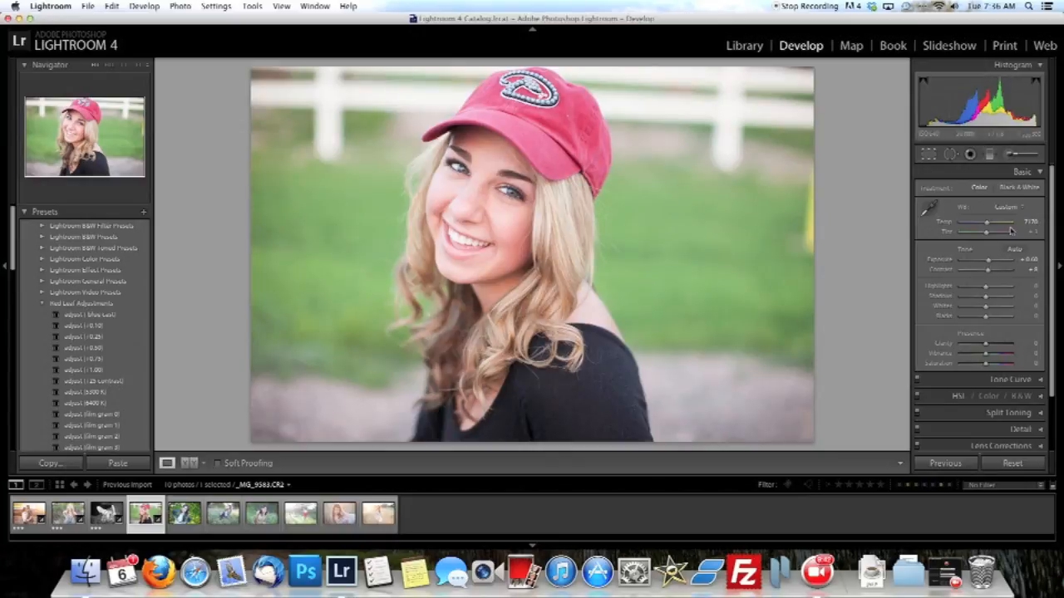
key("3")
On the denim jacket portrait, warm the temperature slightly, set contrast to about +21, and rate it three stars.
key("Right")
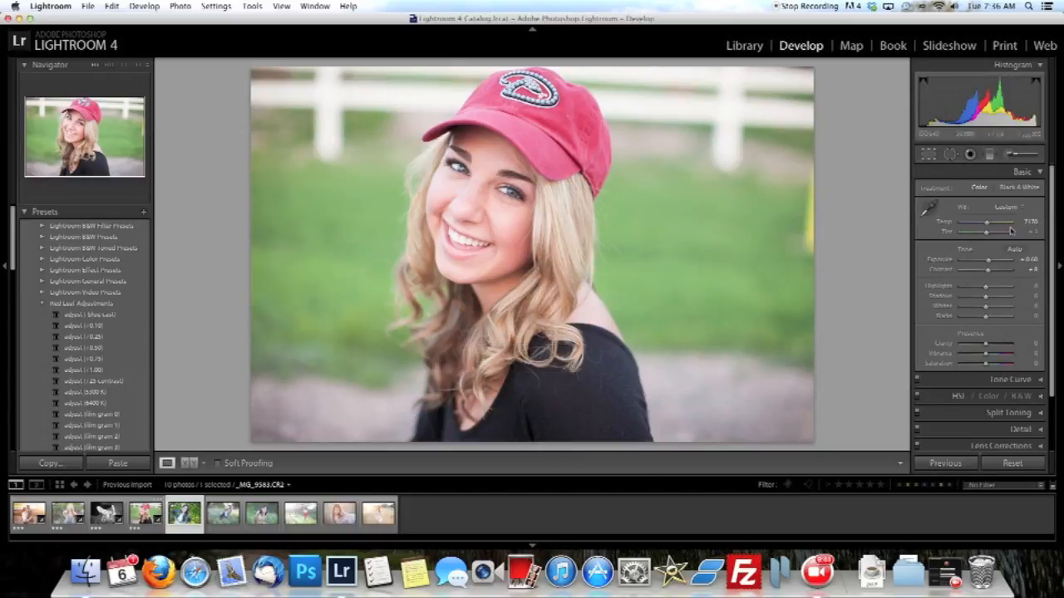
left_click_drag(975, 225, 979, 225)
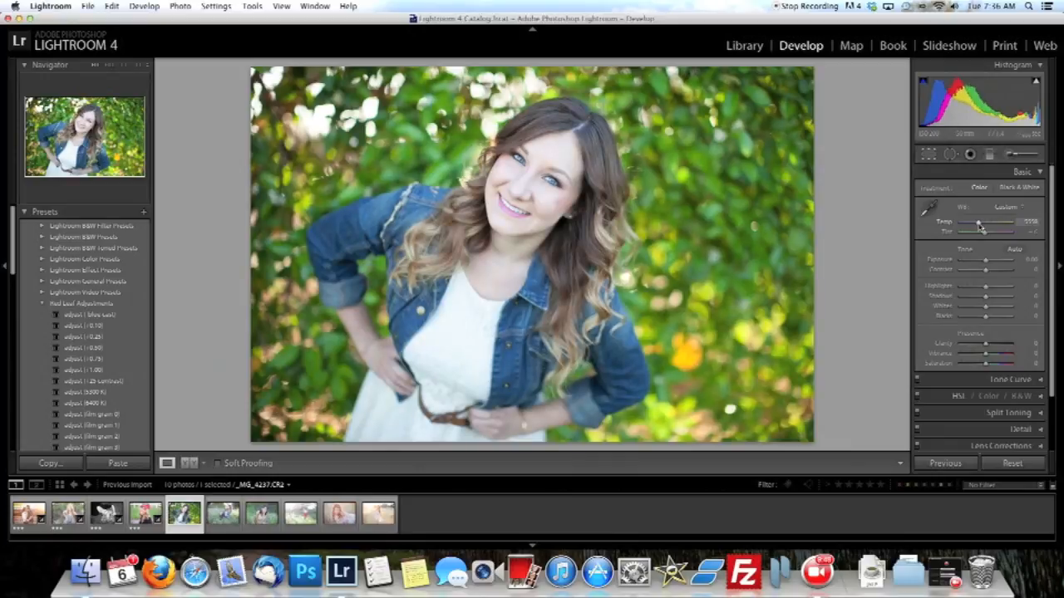
left_click_drag(985, 271, 991, 271)
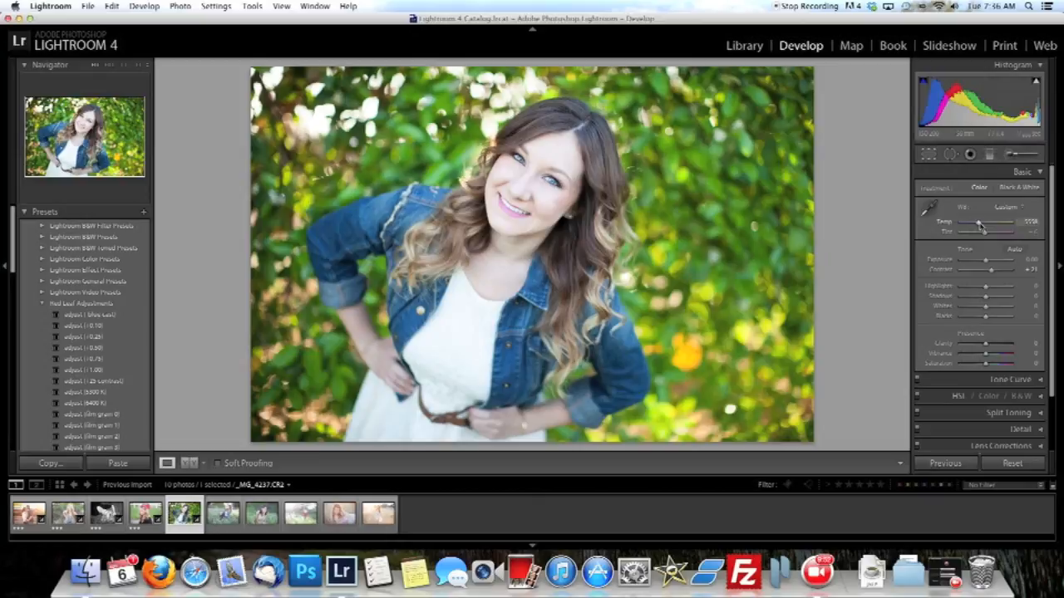
left_click_drag(979, 224, 981, 226)
key("3")
On the photo of the woman sitting in tall grass, set contrast to +50, warm the temperature, fine-tune exposure, and rate it three stars.
key("Right")
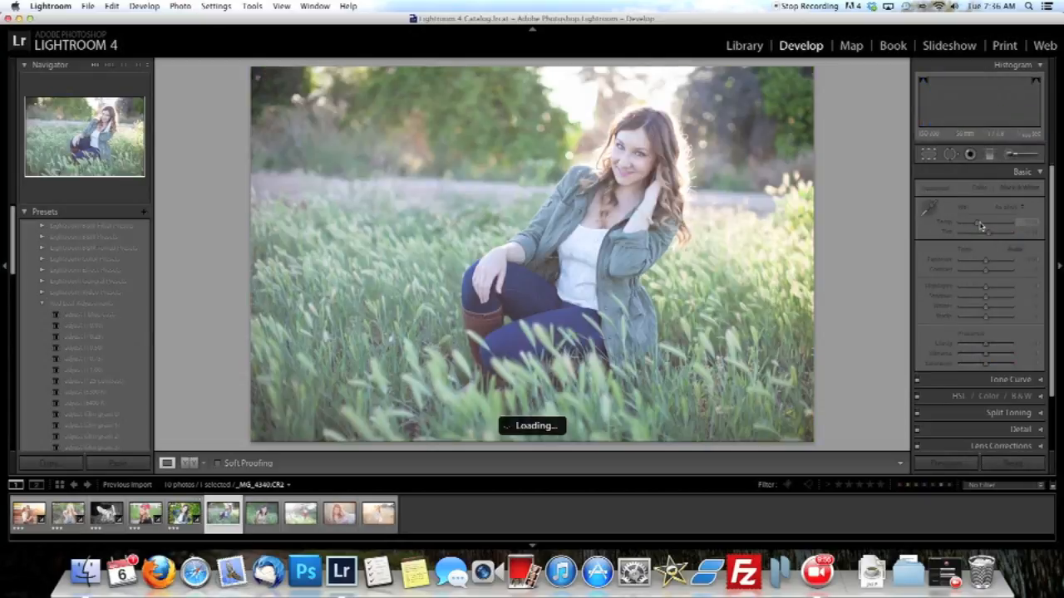
left_click_drag(988, 271, 986, 263)
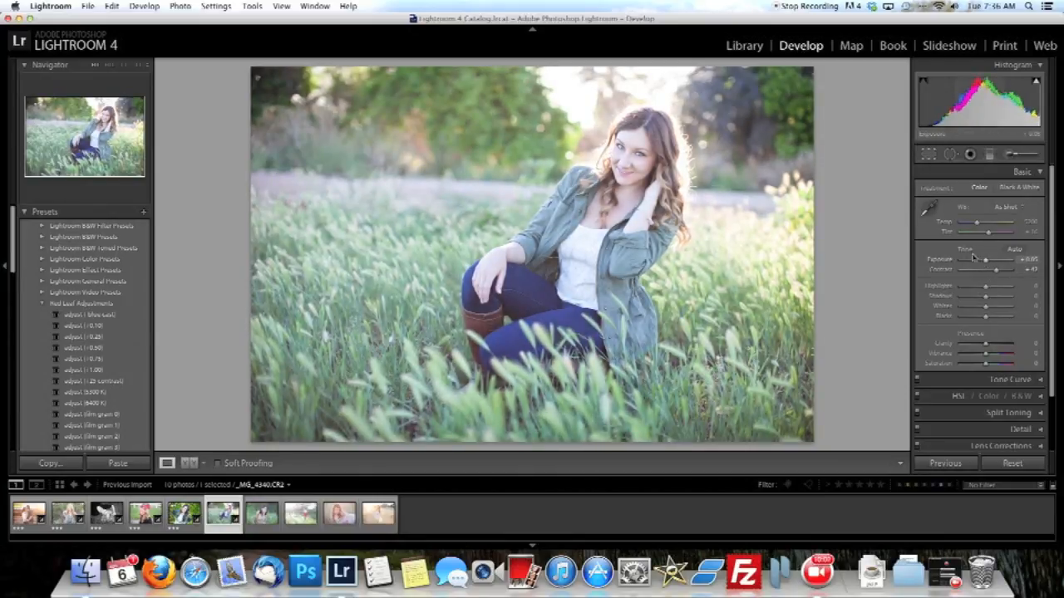
left_click_drag(977, 224, 979, 224)
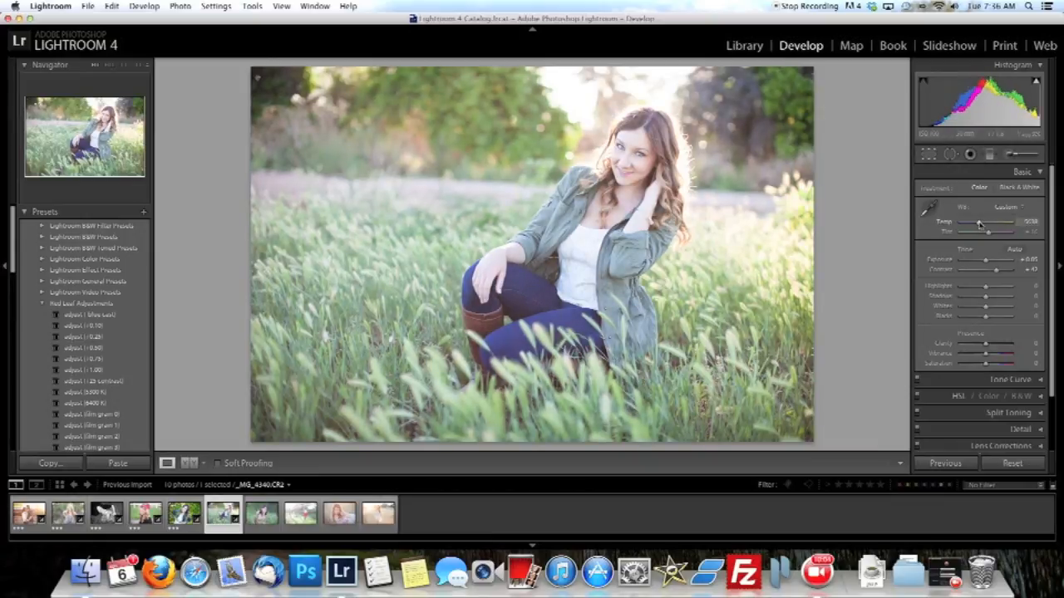
left_click_drag(996, 271, 999, 271)
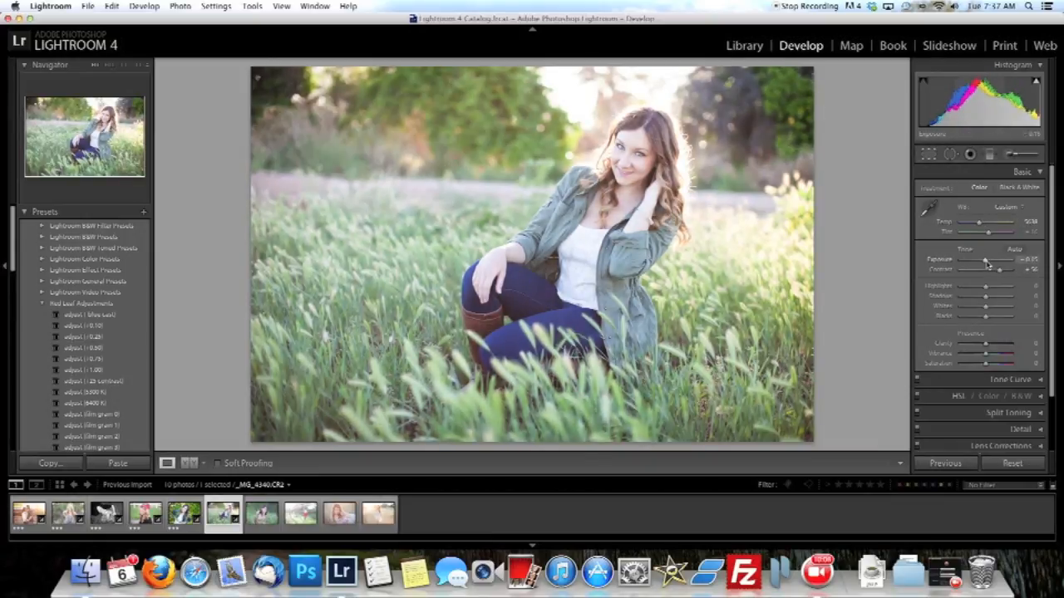
key("3")
On the white tank top portrait in the grass, set contrast to +25, exposure to +0.05 and temperature to about 5377, and rate it three stars.
key("Right")
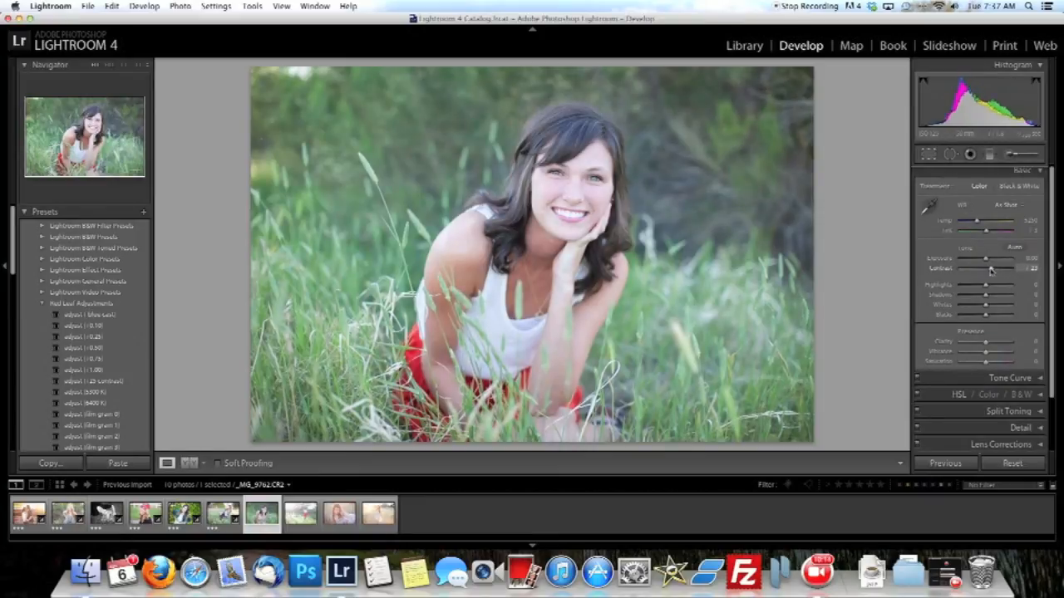
left_click_drag(985, 260, 987, 262)
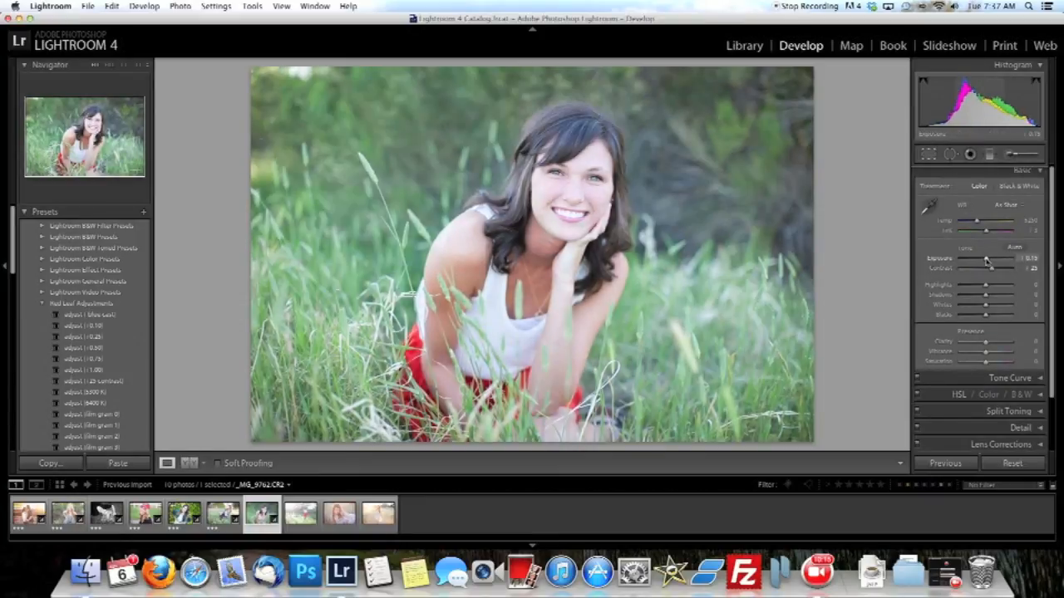
left_click_drag(976, 221, 979, 222)
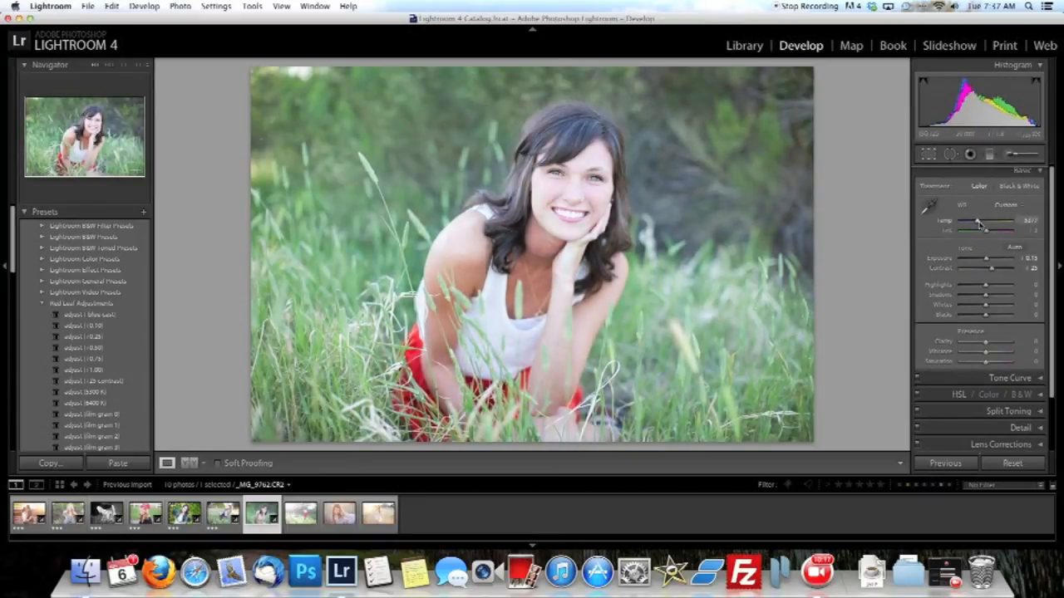
left_click_drag(989, 260, 985, 259)
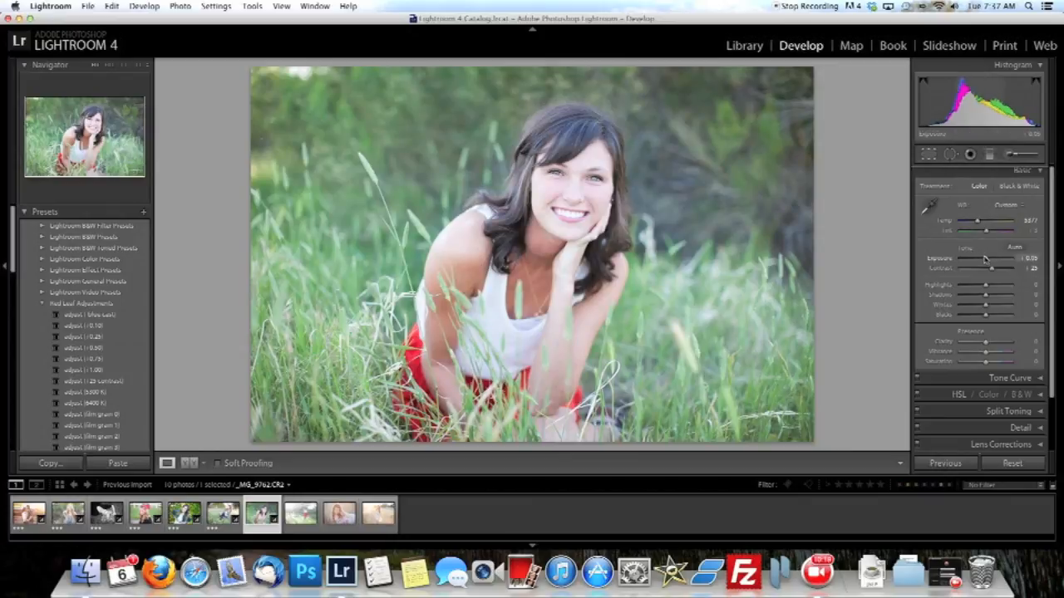
key("3")
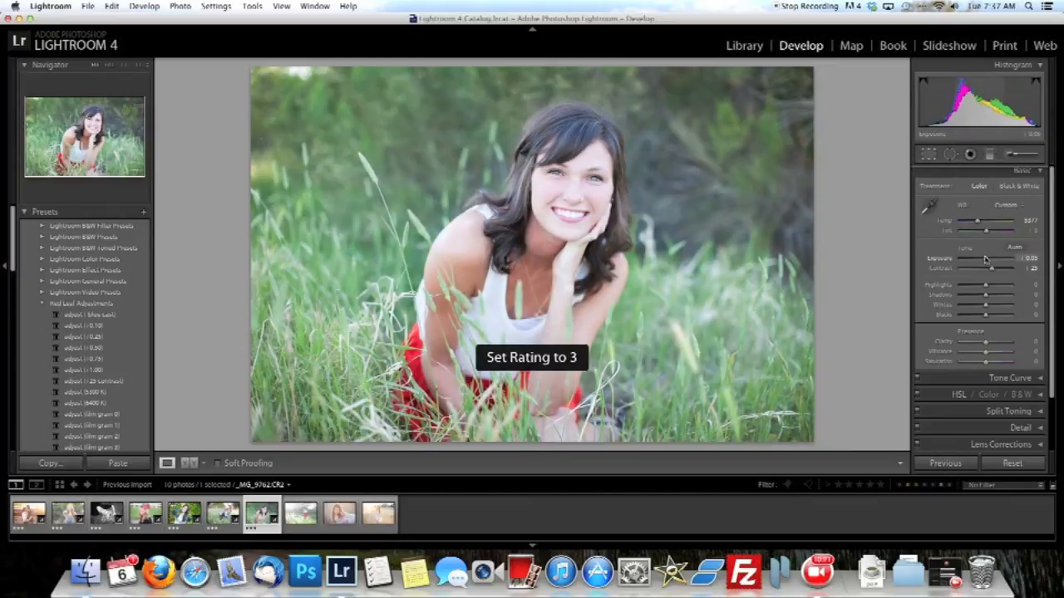
On the standing red skirt photo, set contrast to about +28 and temperature to about 4837, lower exposure slightly, and rate it three stars.
key("Right")
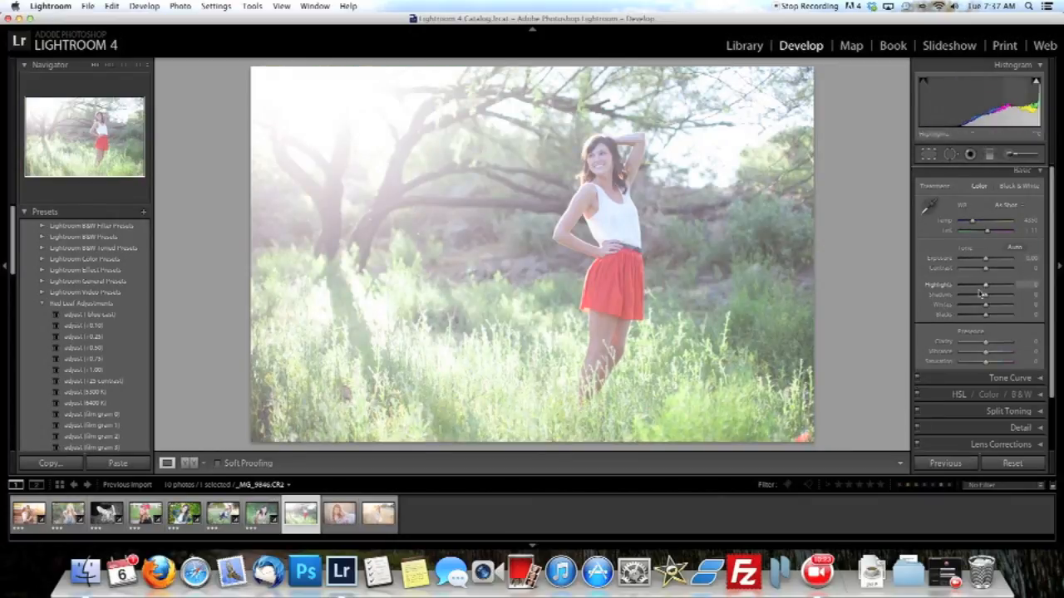
left_click_drag(986, 268, 991, 271)
left_click_drag(972, 220, 975, 220)
left_click_drag(981, 259, 985, 260)
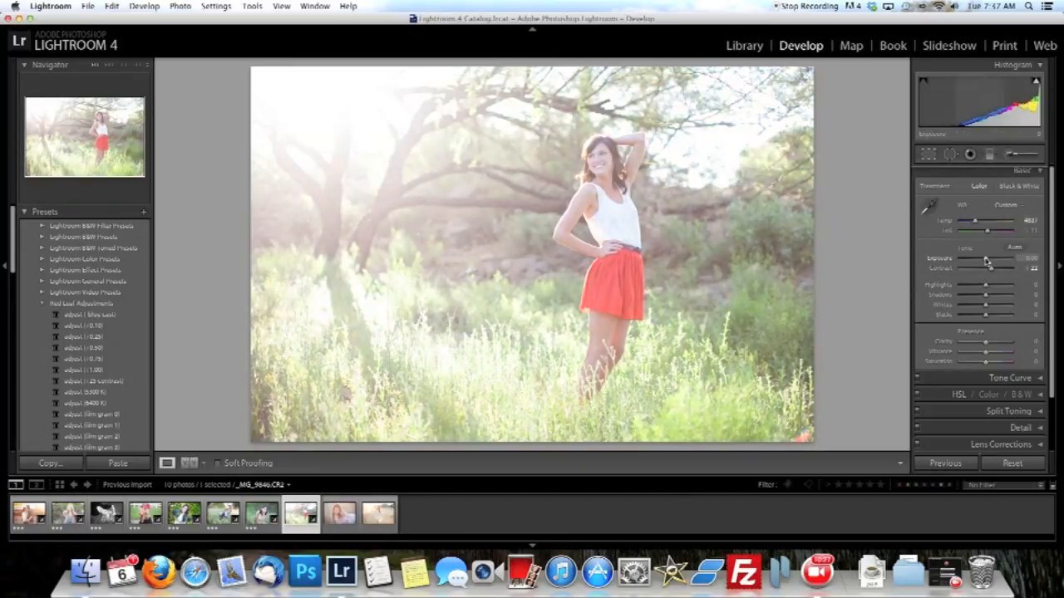
left_click_drag(991, 270, 986, 263)
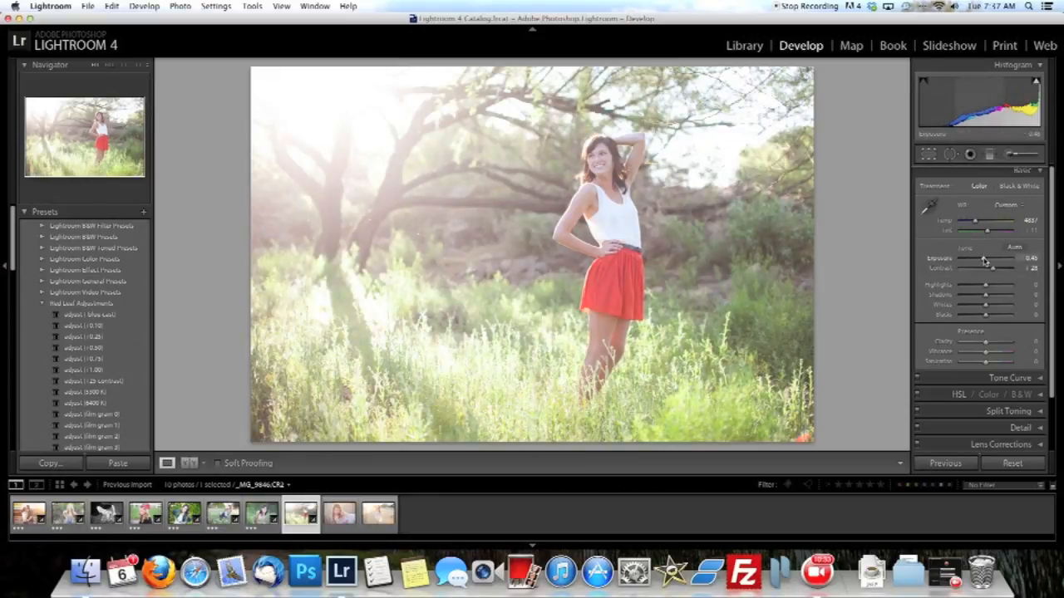
left_click_drag(983, 260, 984, 259)
key("3")
On the floral dress close-up, set contrast to about +51, exposure to about -0.10 and temperature to about 4550, and rate it three stars.
key("Right")
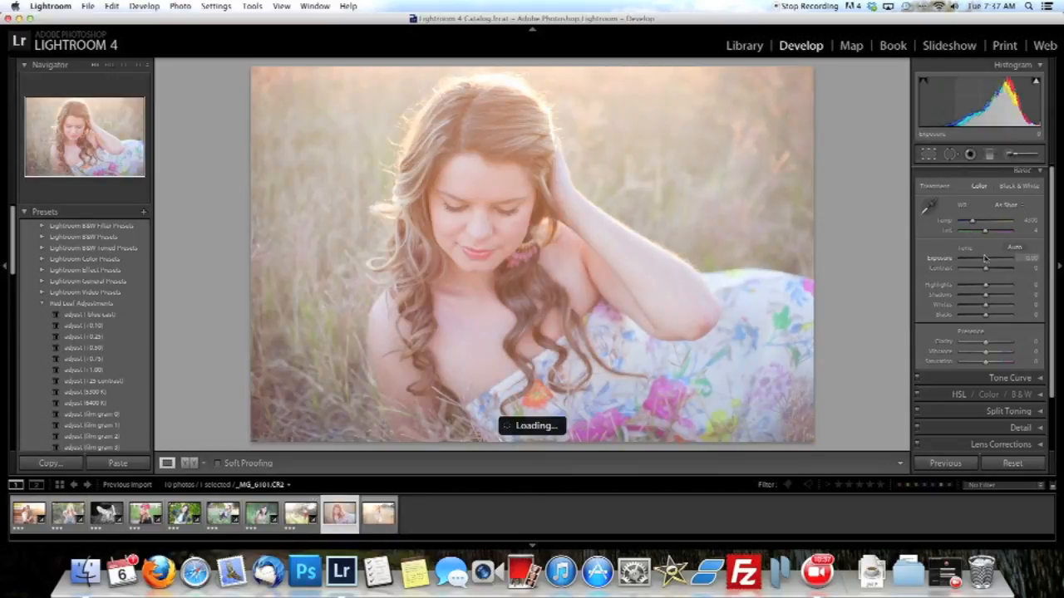
left_click_drag(986, 268, 984, 258)
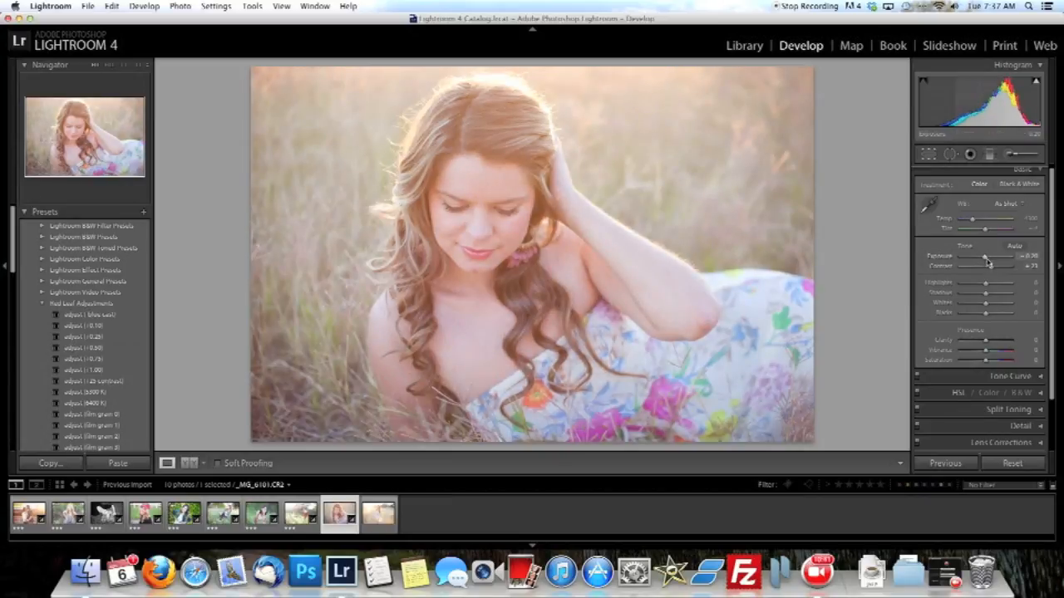
left_click_drag(989, 268, 998, 269)
left_click_drag(972, 220, 974, 220)
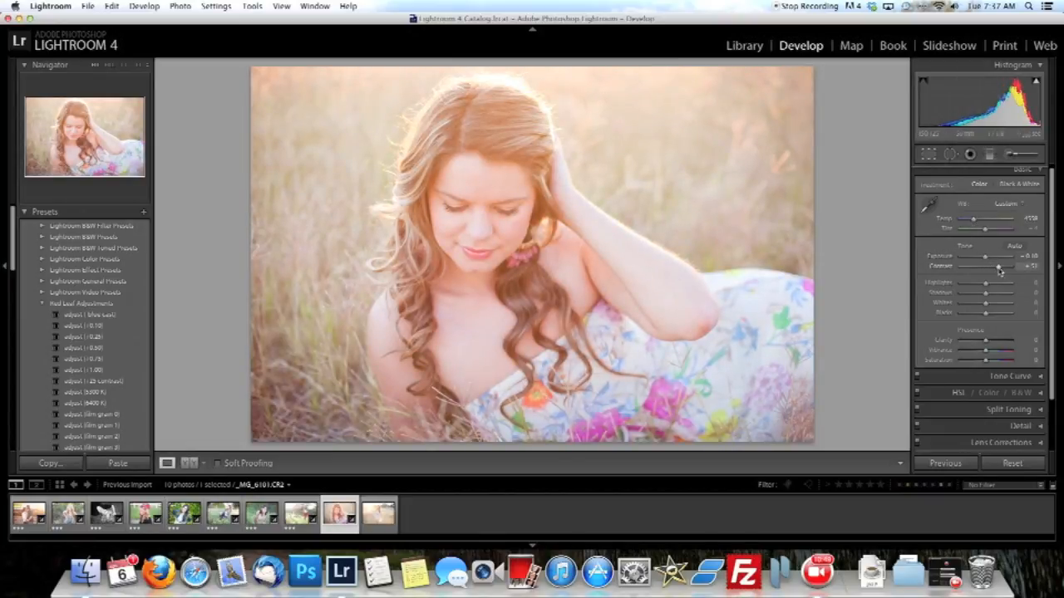
key("3")
On the last photo, the standing woman in the floral dress, set contrast to about +67 and exposure to about -0.10, and rate it three stars.
key("Right")
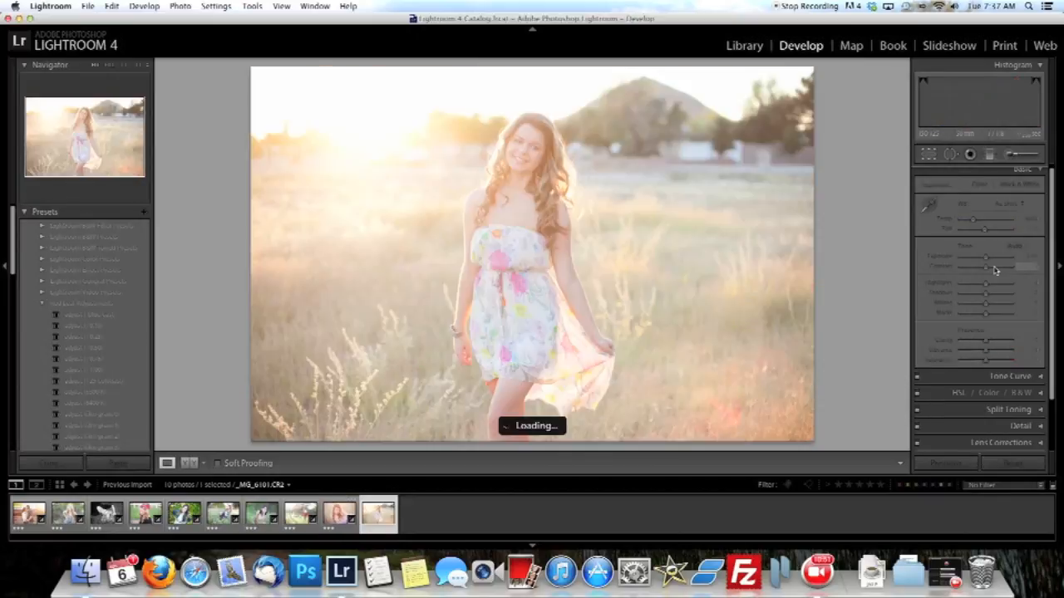
mouse_move(987, 267)
left_mouse_down()
mouse_move(1004, 268)
mouse_move(985, 258)
left_mouse_up()
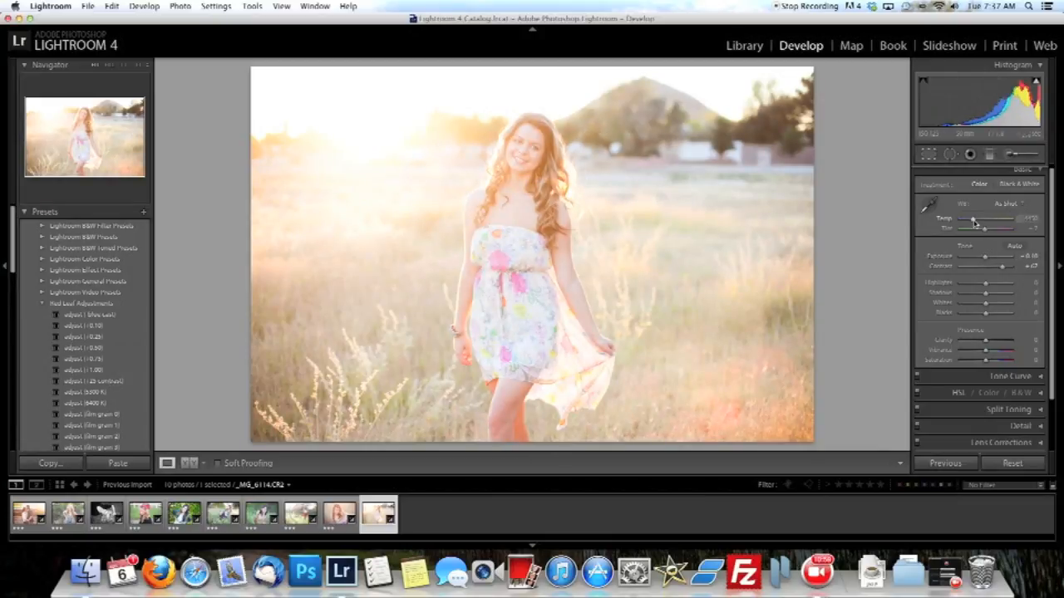
key("3")
Filter the filmstrip to photos rated three stars or higher, and remove the last photo's star rating.
left_click(859, 487)
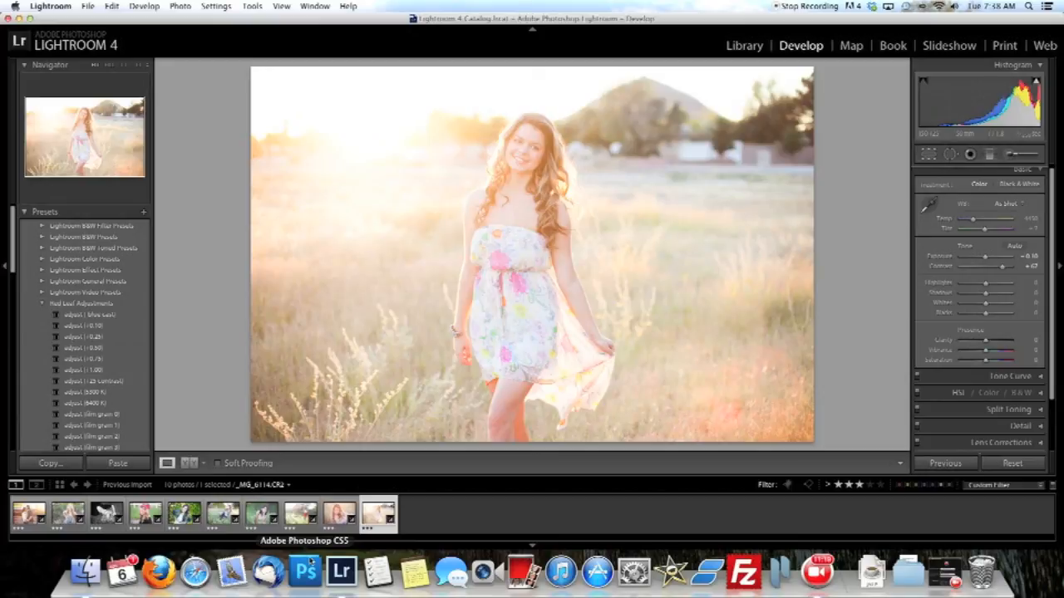
key("0")
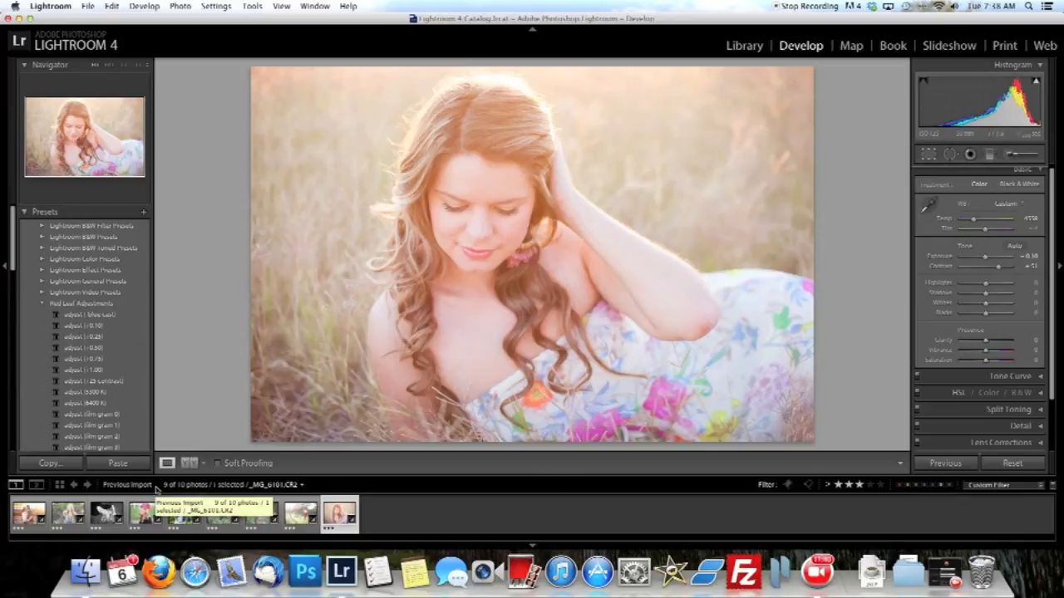
Select all the filtered photos and open the export settings for them.
key("super+a")
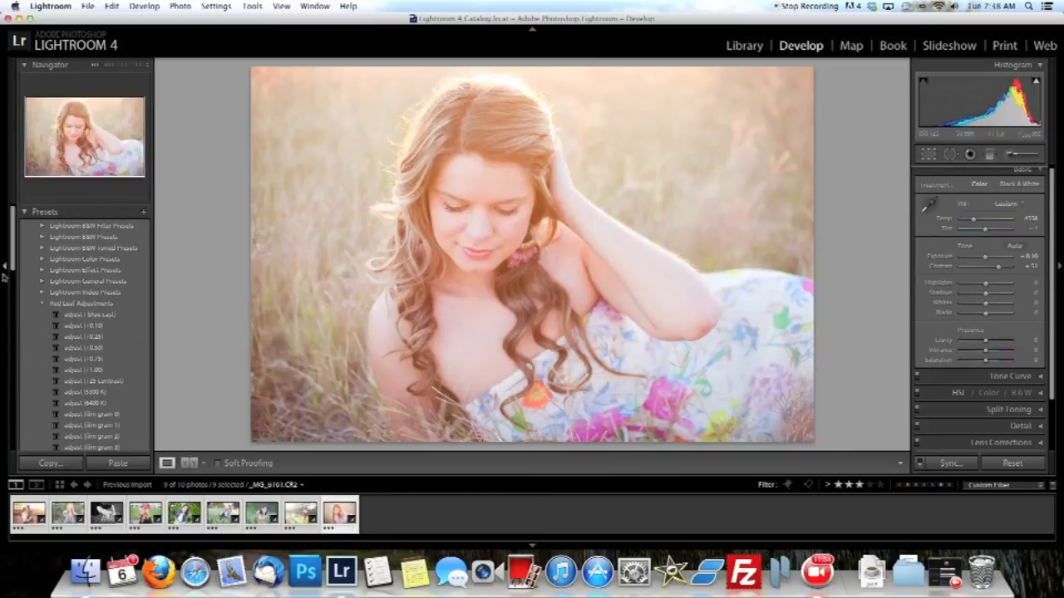
left_click(89, 6)
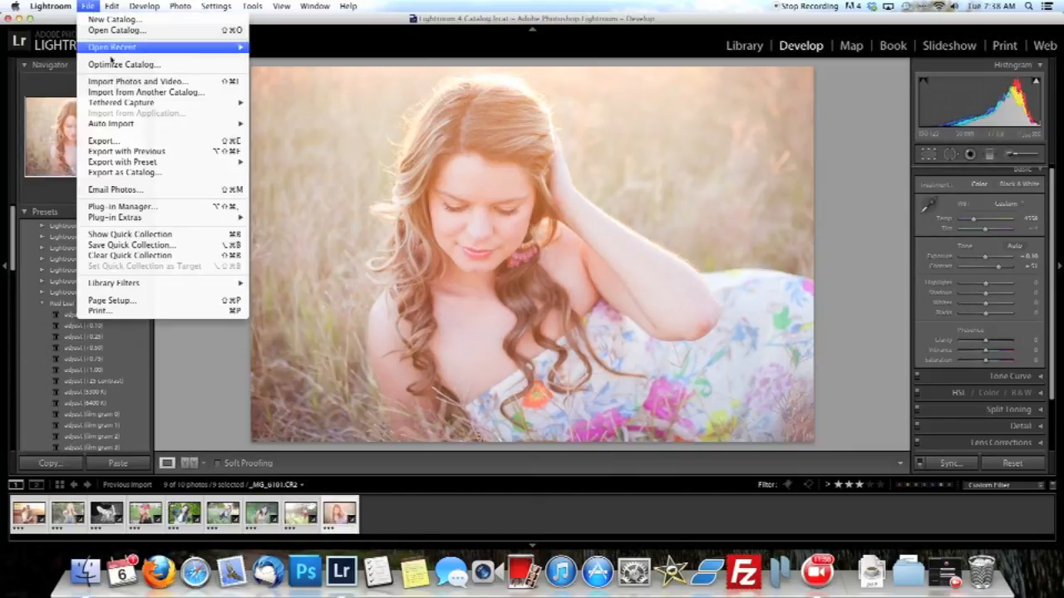
left_click(119, 143)
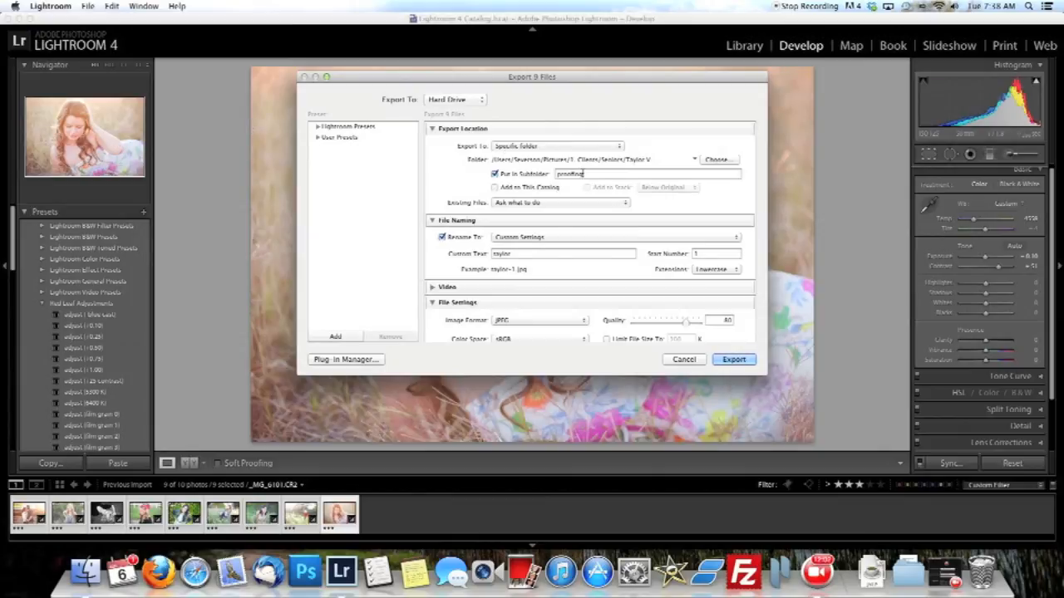
Browse for the export destination to the LR Example folder inside Pictures, The Photo Sisters.
left_click(713, 159)
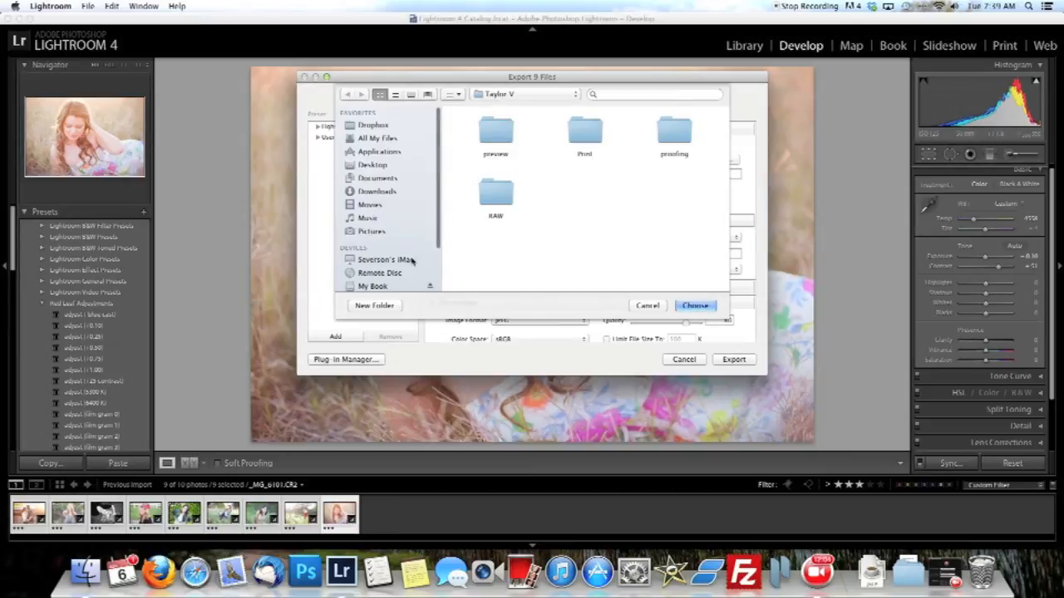
left_click(370, 232)
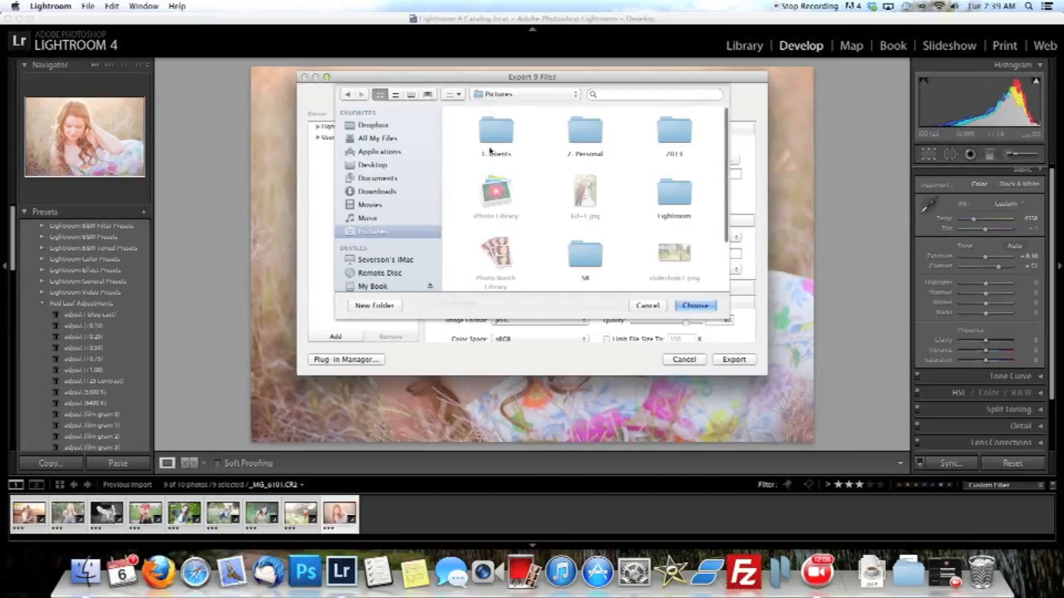
scroll(565, 232, "down", 5)
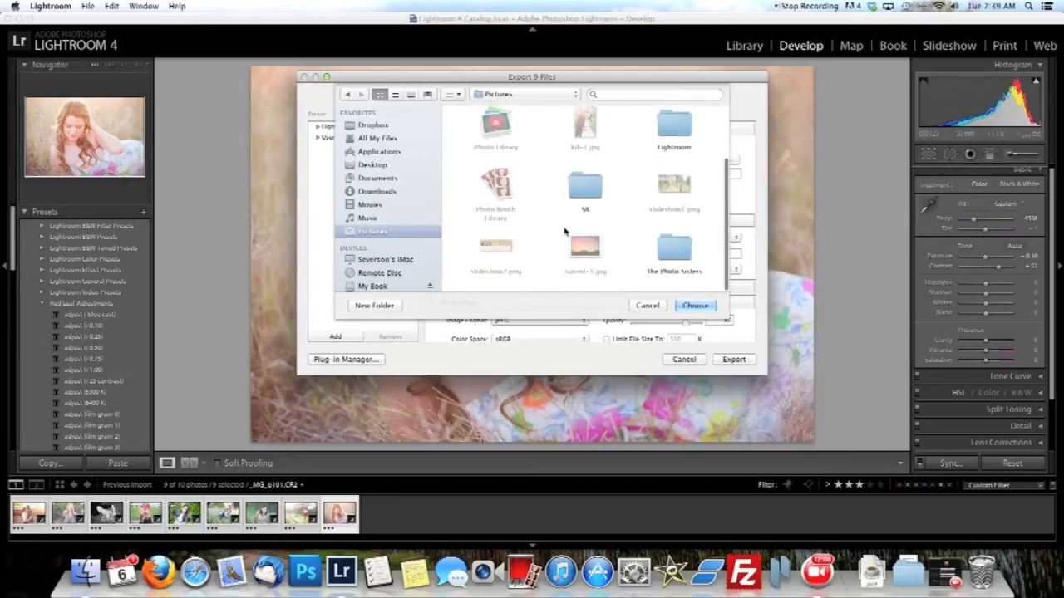
double_click(672, 249)
scroll(609, 241, "down", 5)
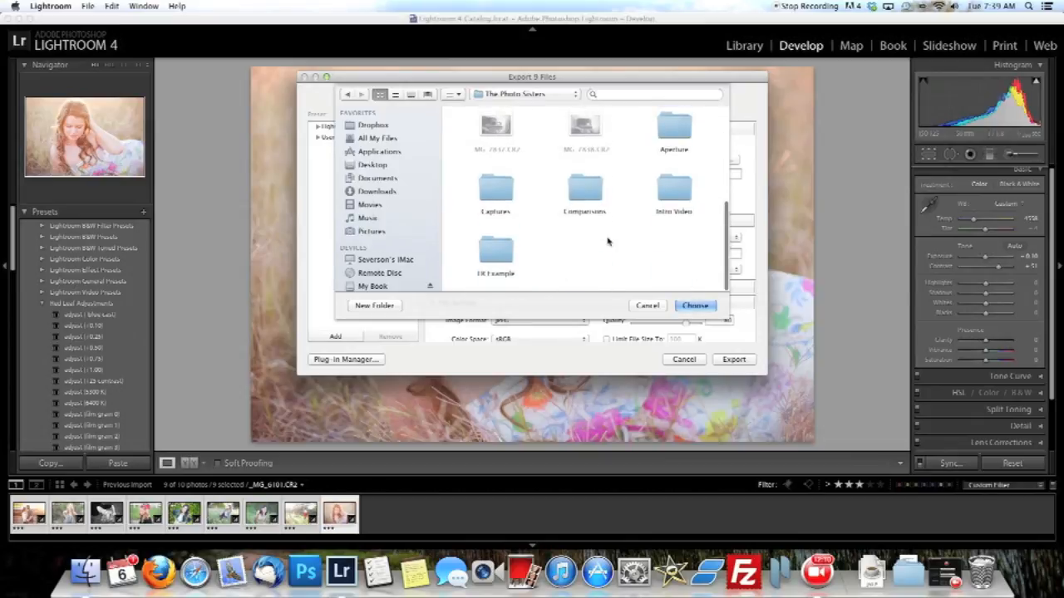
double_click(502, 259)
Create a new folder named Print inside LR Example and choose it as the export folder.
left_click(398, 305)
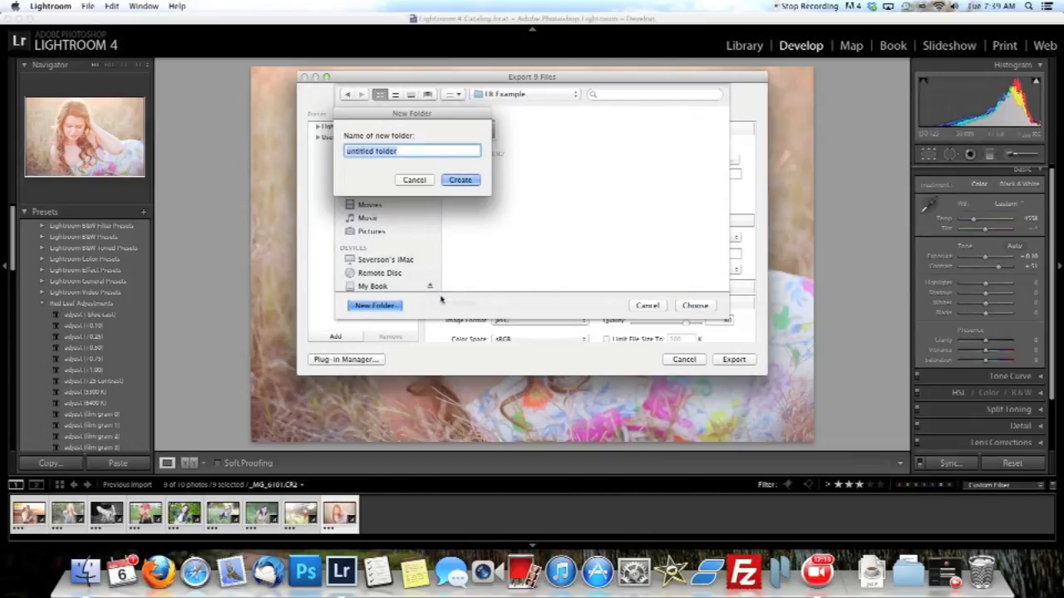
type("Print")
left_click(460, 180)
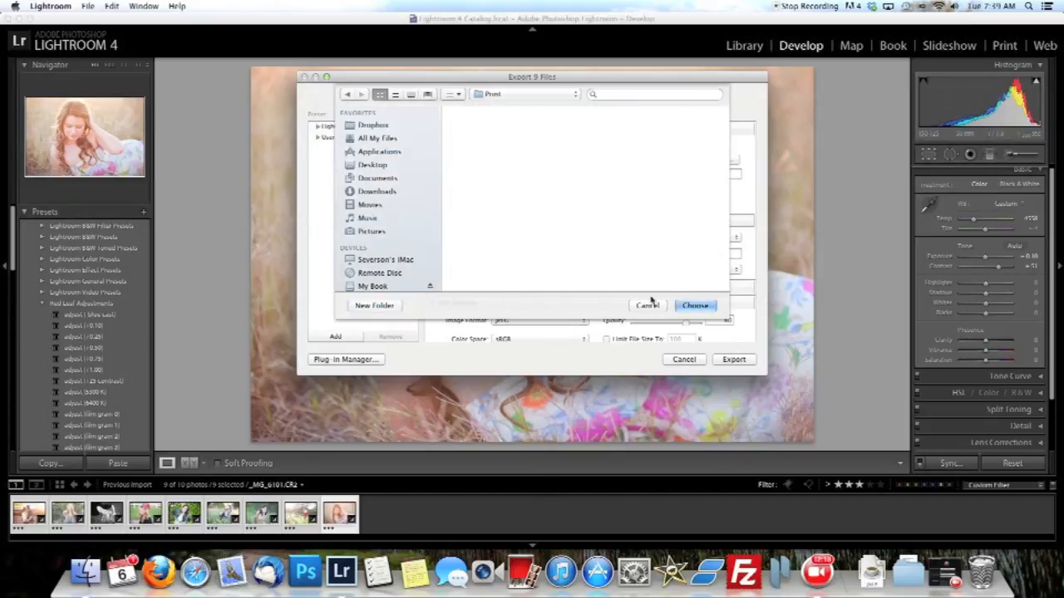
left_click(686, 307)
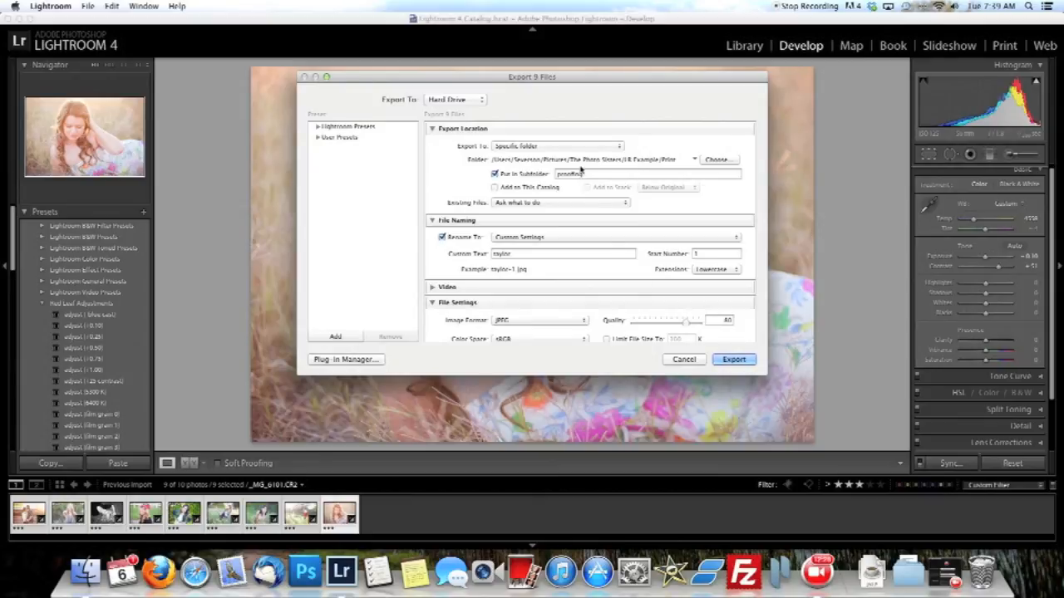
Turn off saving the export into a subfolder and set the custom file name text to lr-example.
left_click(496, 175)
scroll(507, 186, "down", 2)
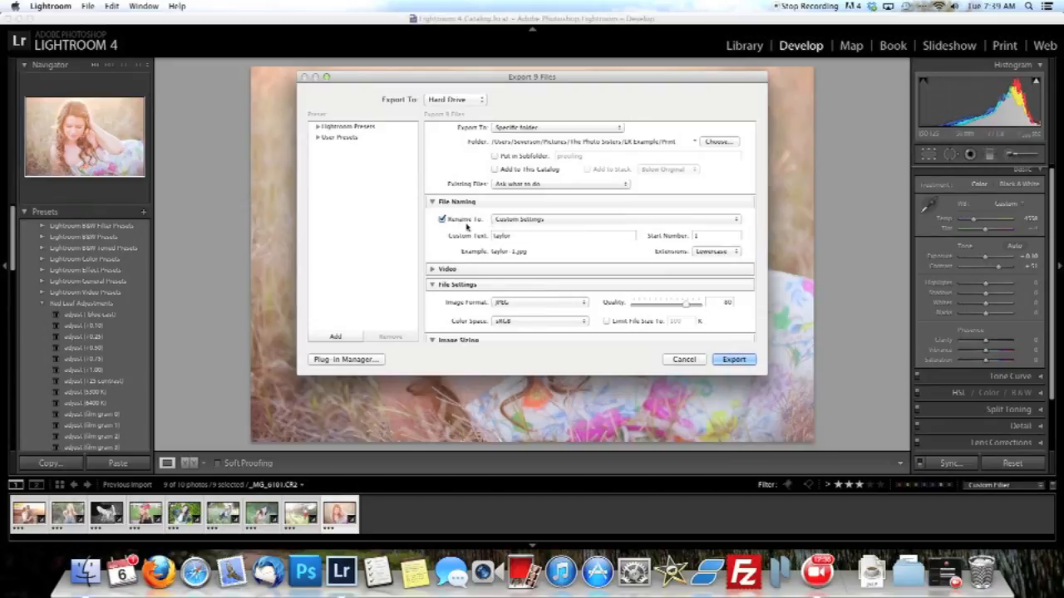
double_click(512, 236)
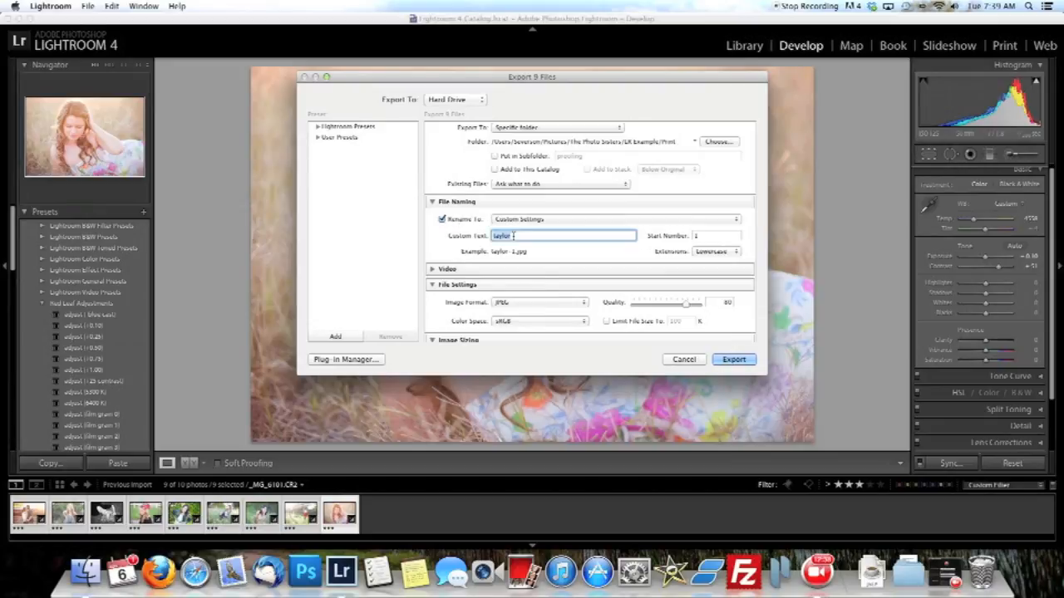
type("lr-example")
Clear the resize width, set the resolution to 300 pixels per inch, and export the selected photos.
scroll(655, 241, "down", 3)
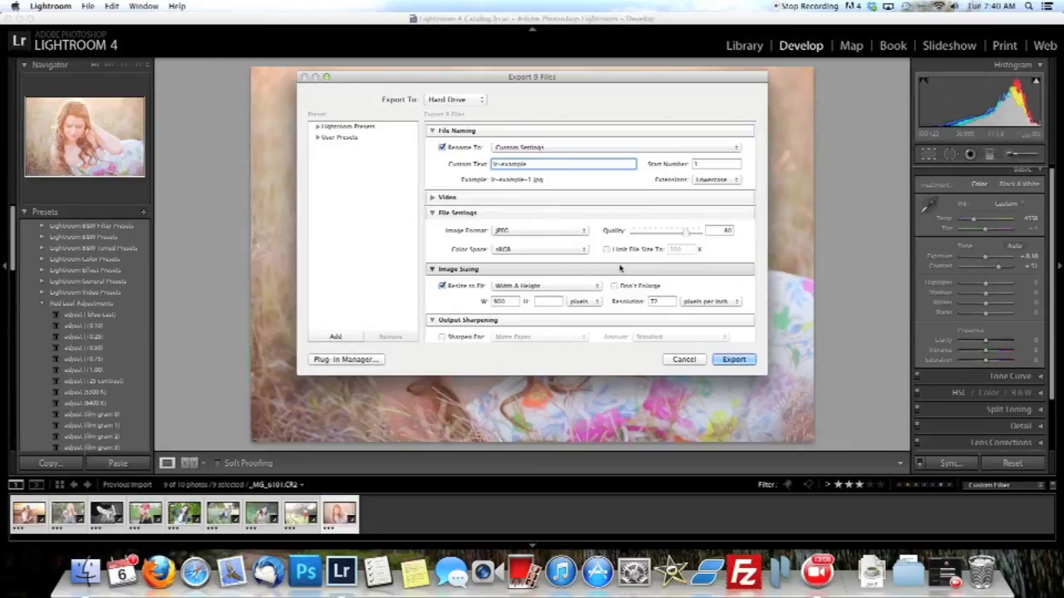
scroll(619, 270, "down", 3)
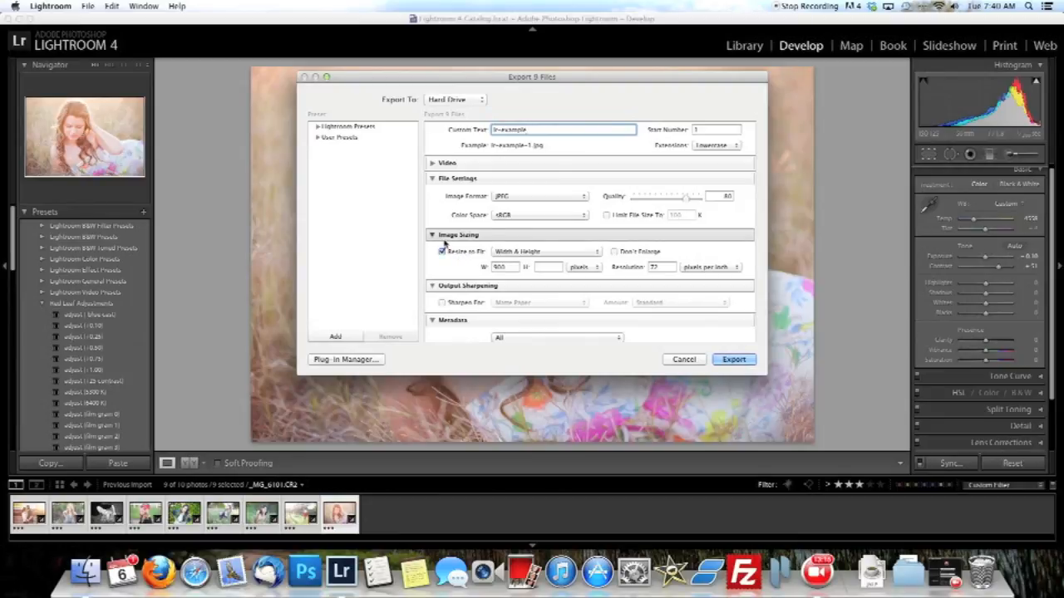
double_click(499, 267)
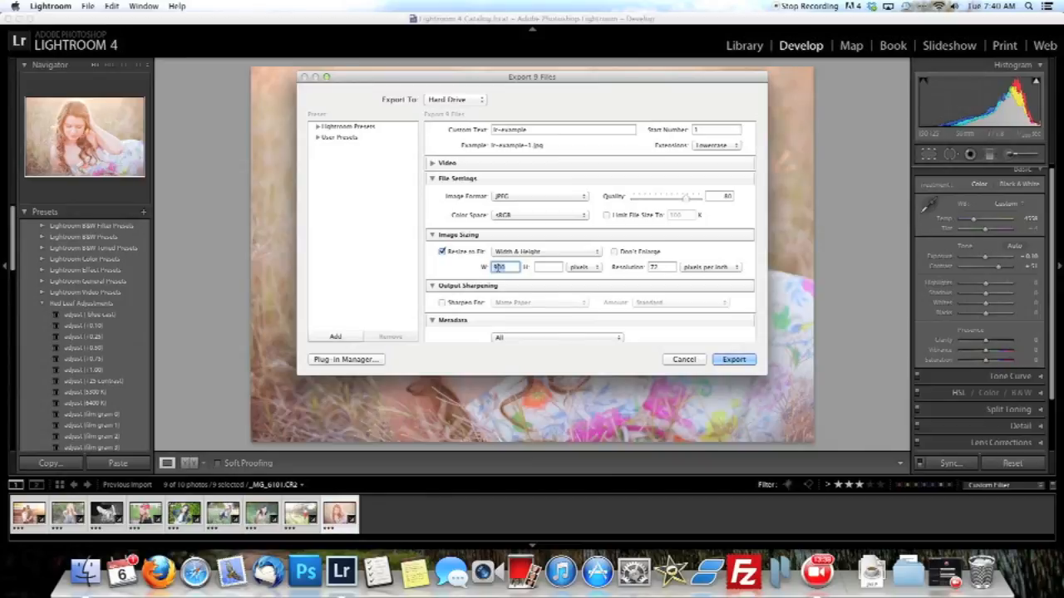
key("BackSpace")
double_click(665, 267)
type("300")
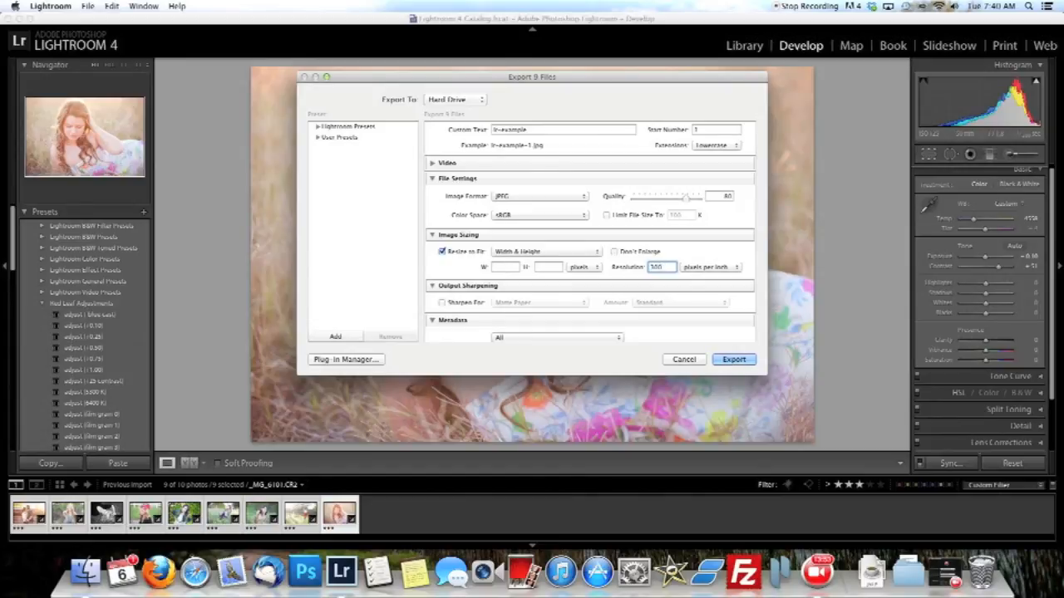
left_click(704, 270)
left_click(704, 266)
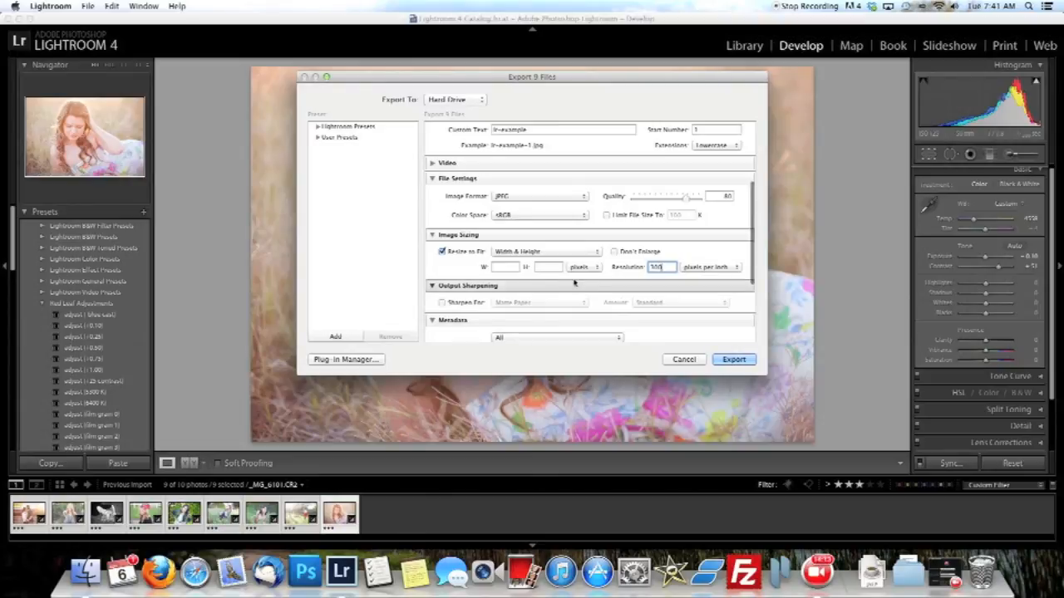
left_click(508, 267)
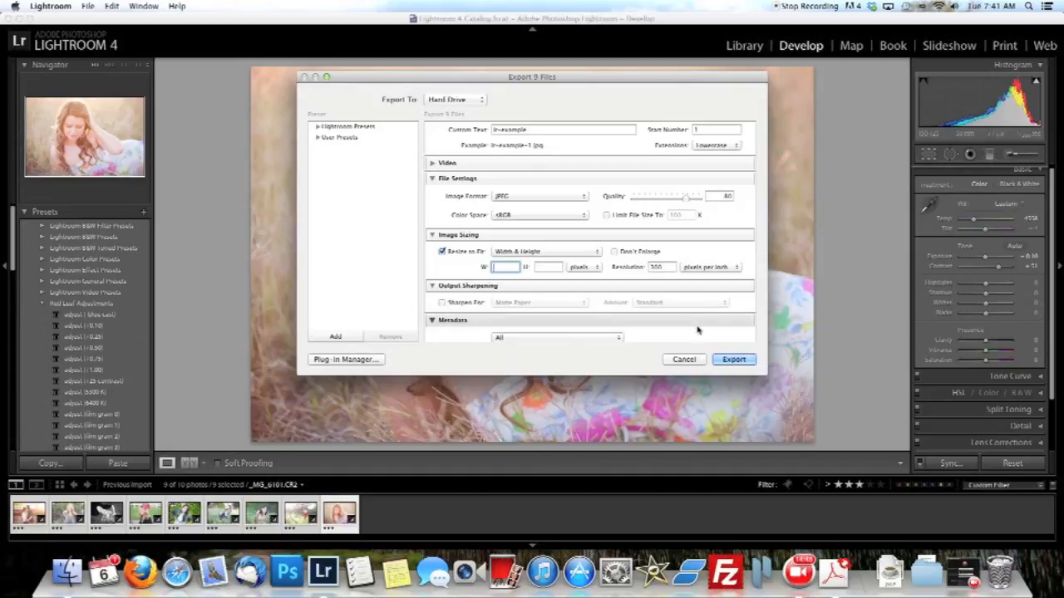
left_click(734, 360)
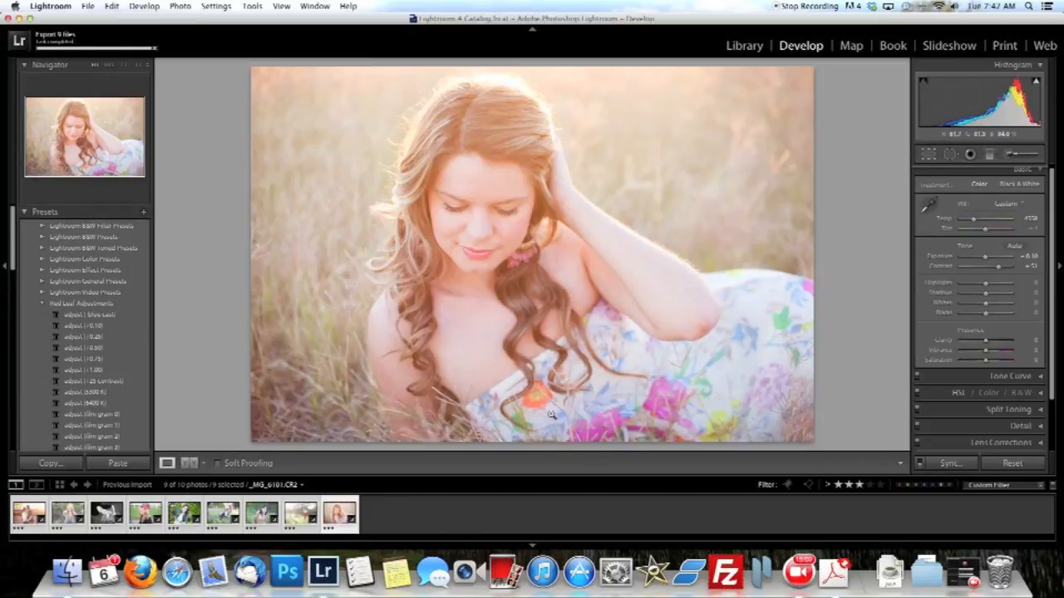
Switch to Photoshop and hide the Lightroom window behind it.
left_click(293, 572)
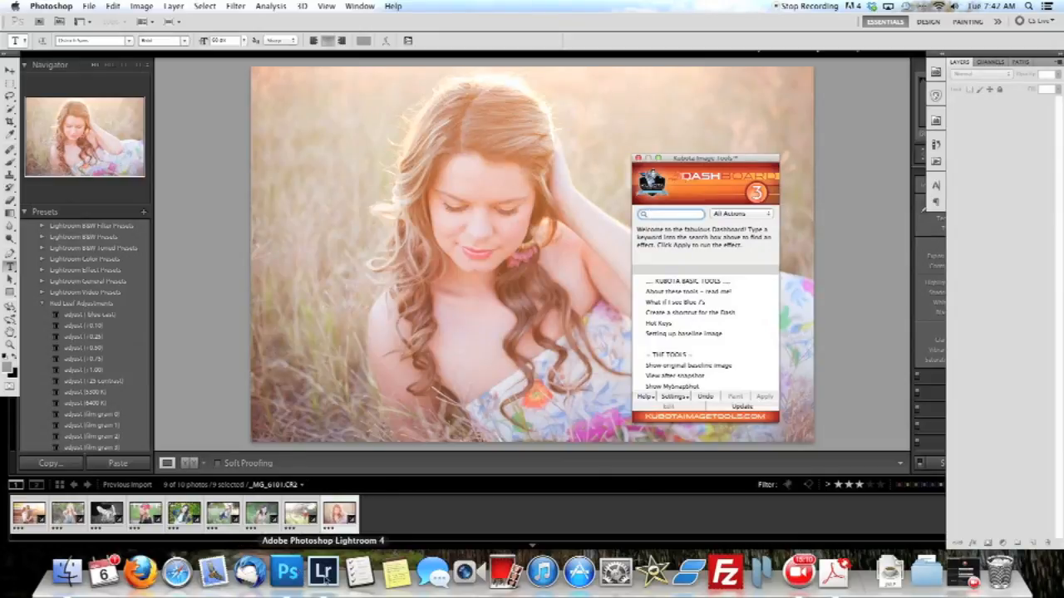
right_click(323, 572)
left_click(327, 536)
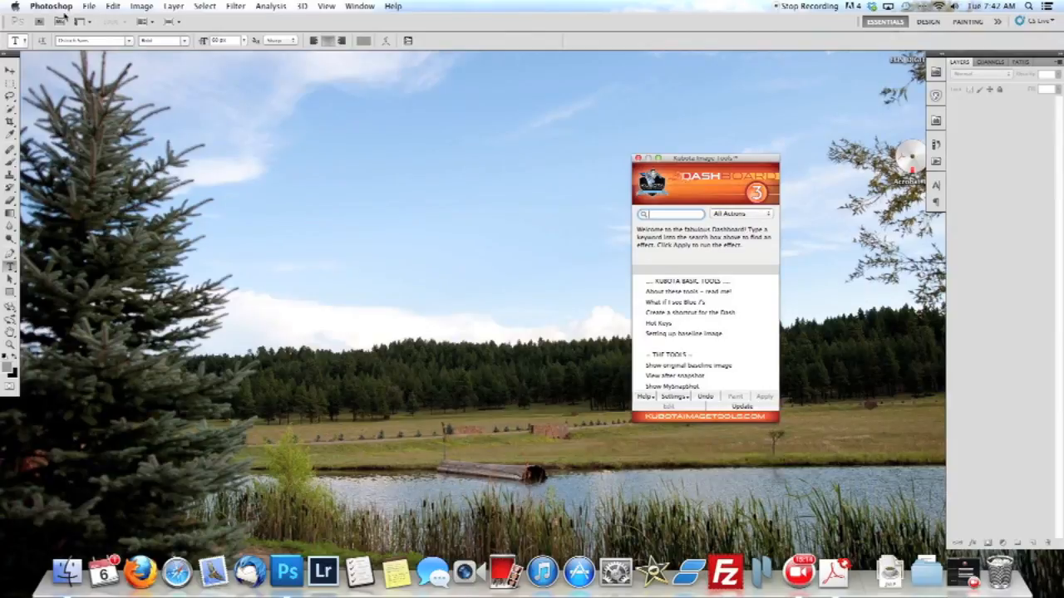
Open all the exported lr-example JPEGs from the new Print folder in Photoshop.
left_click(88, 6)
left_click(98, 32)
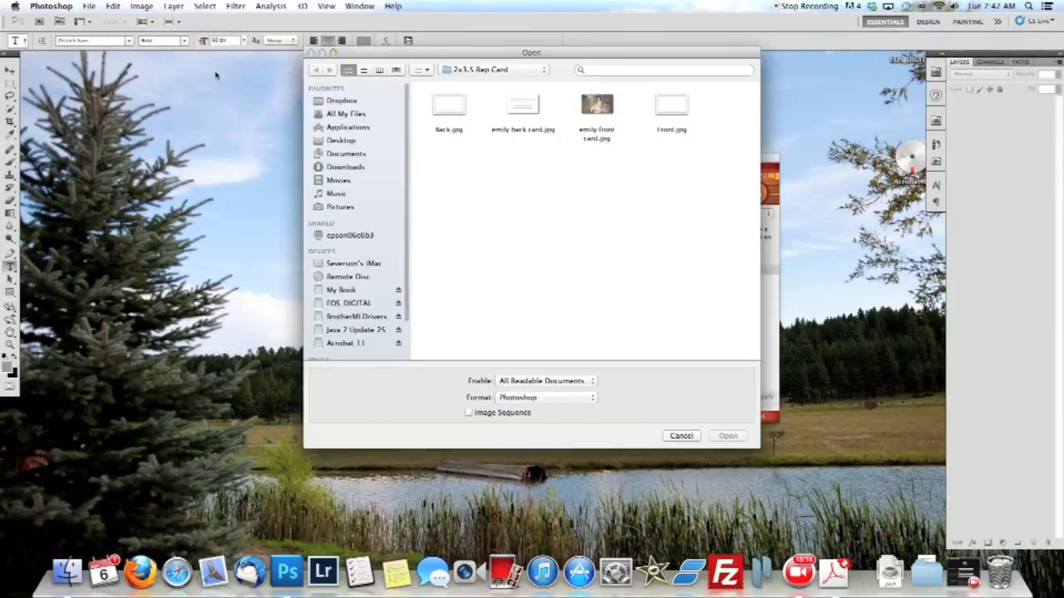
left_click(495, 69)
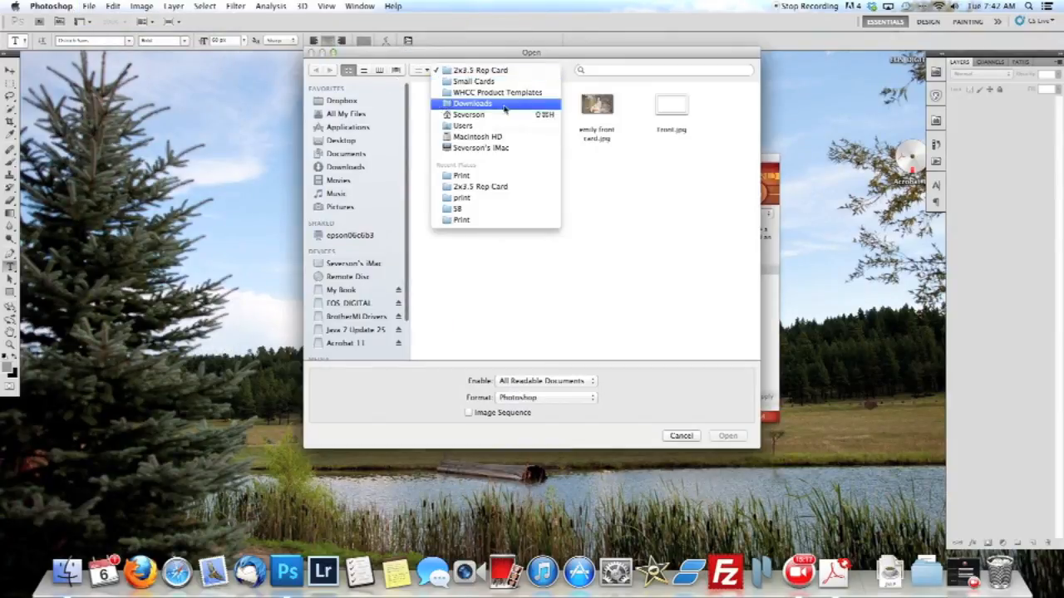
left_click(494, 224)
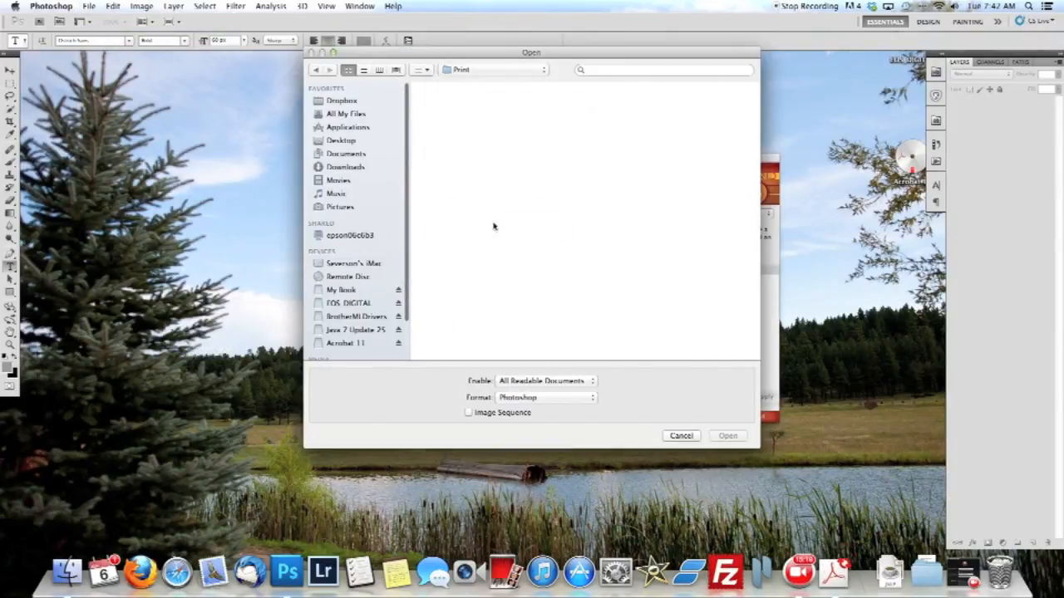
left_click(467, 69)
left_click(465, 184)
left_click(472, 122)
key("super+a")
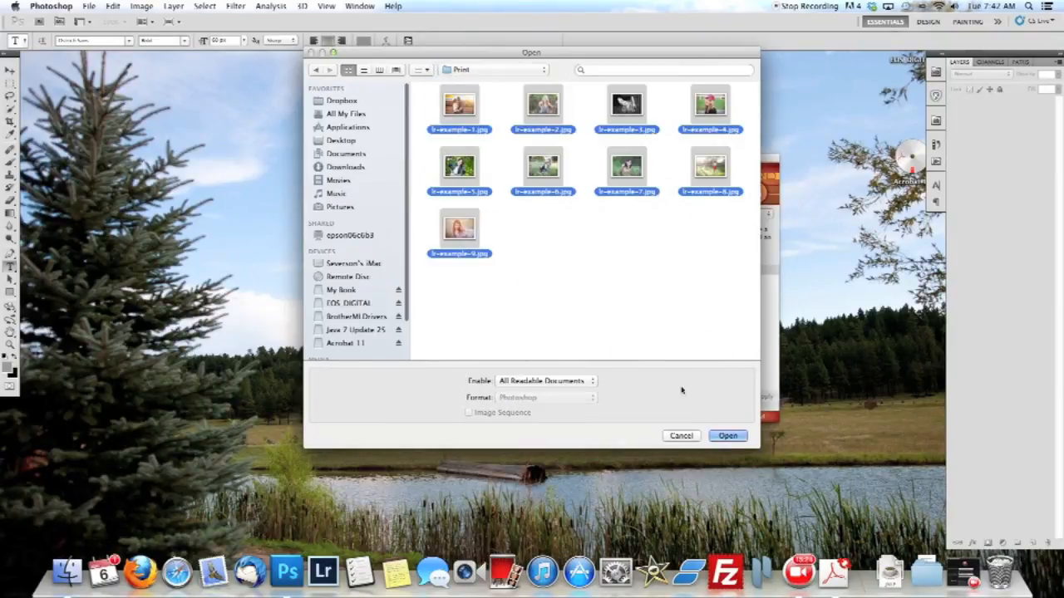
left_click(728, 437)
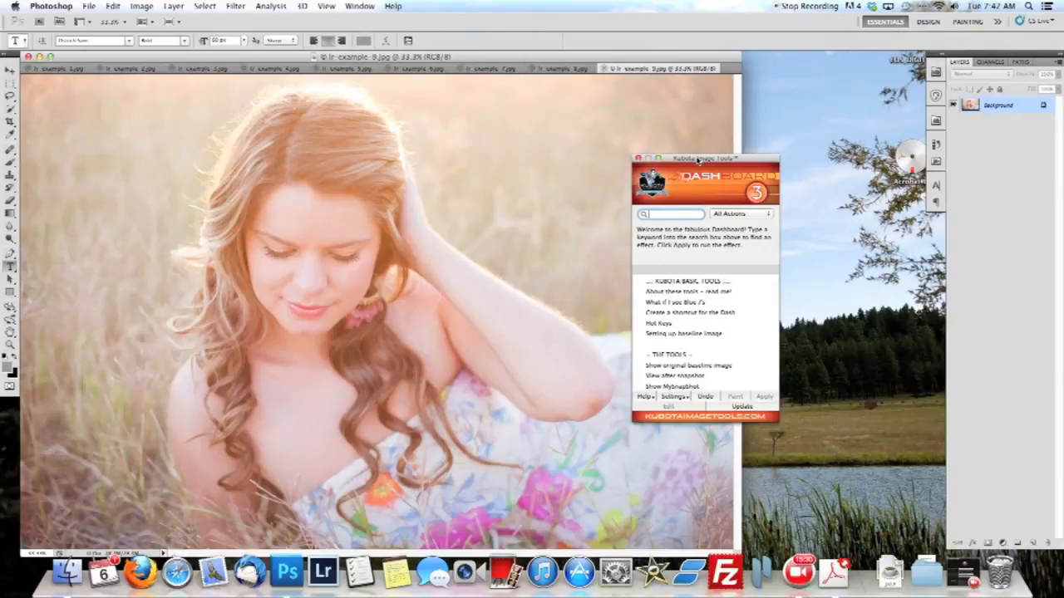
Move the Kubota Dashboard off the photo and close every open image except lr-example-1.jpg.
left_click_drag(698, 159, 862, 248)
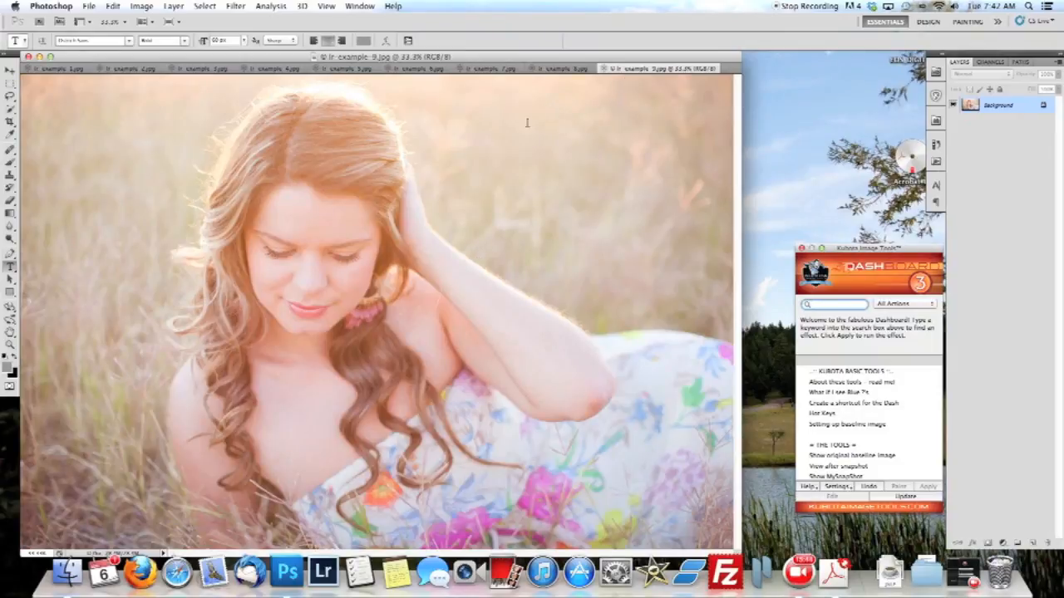
left_click(561, 69)
left_click(665, 69)
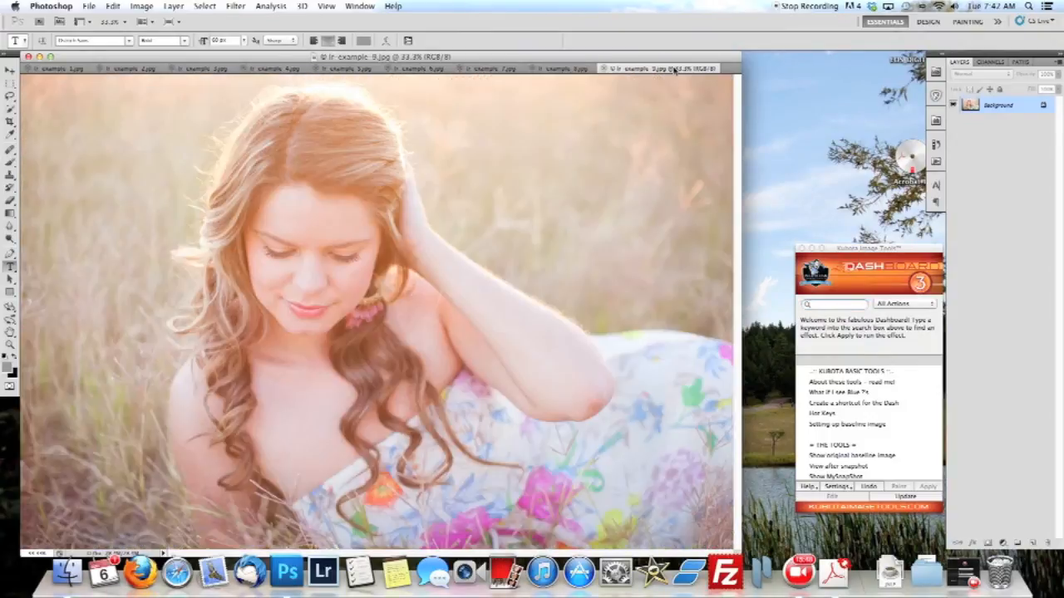
left_click(603, 69)
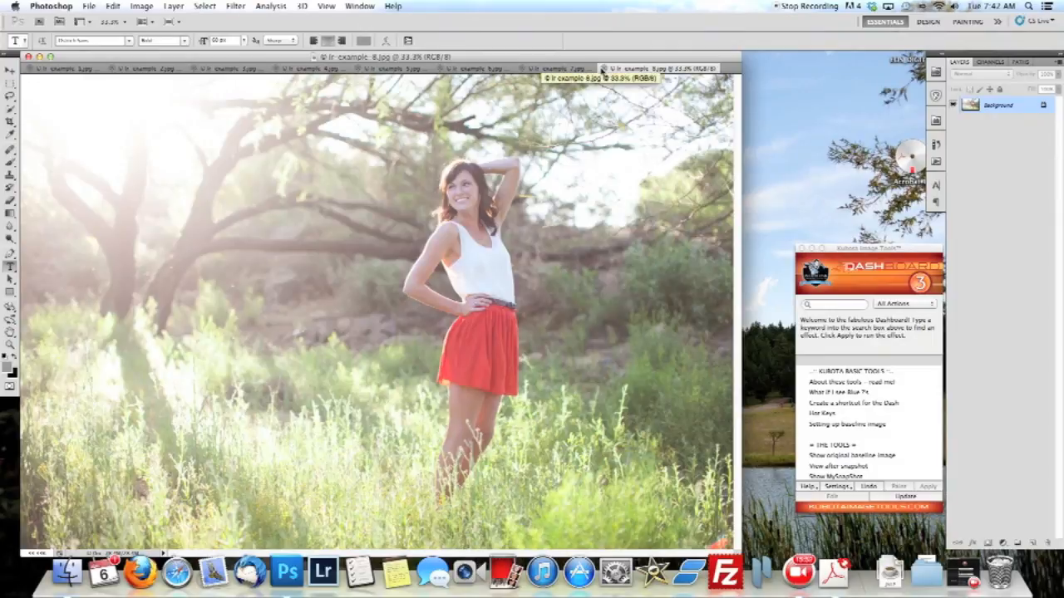
left_click(601, 70)
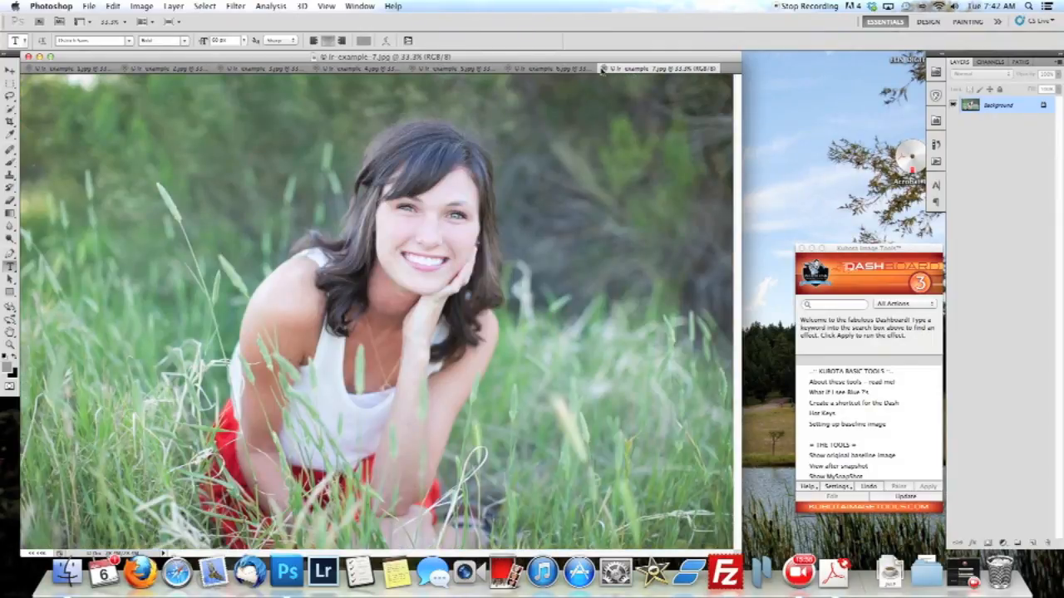
left_click(603, 69)
left_click(604, 69)
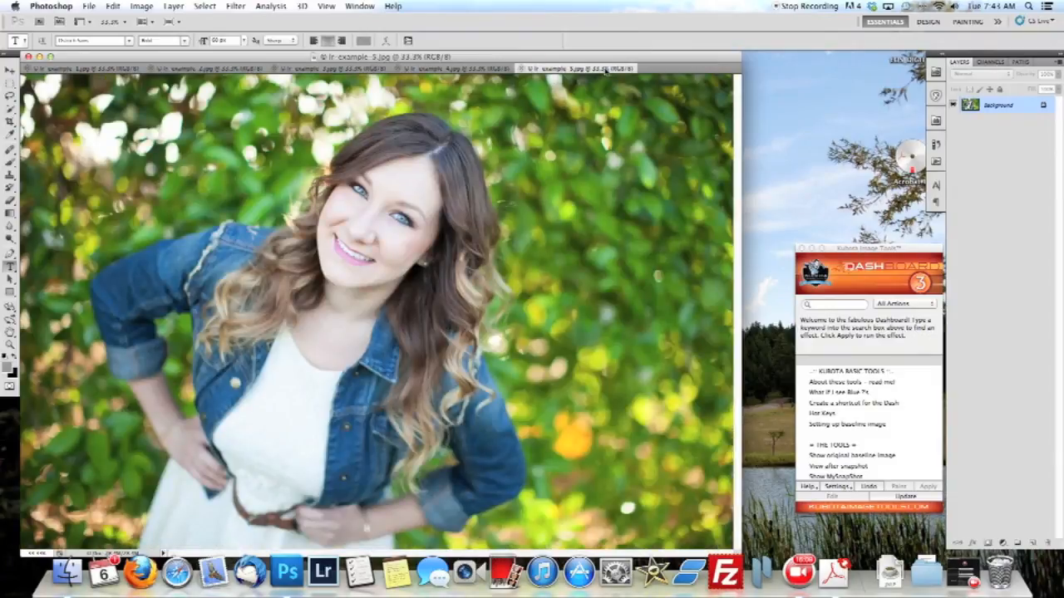
left_click(522, 71)
left_click(396, 69)
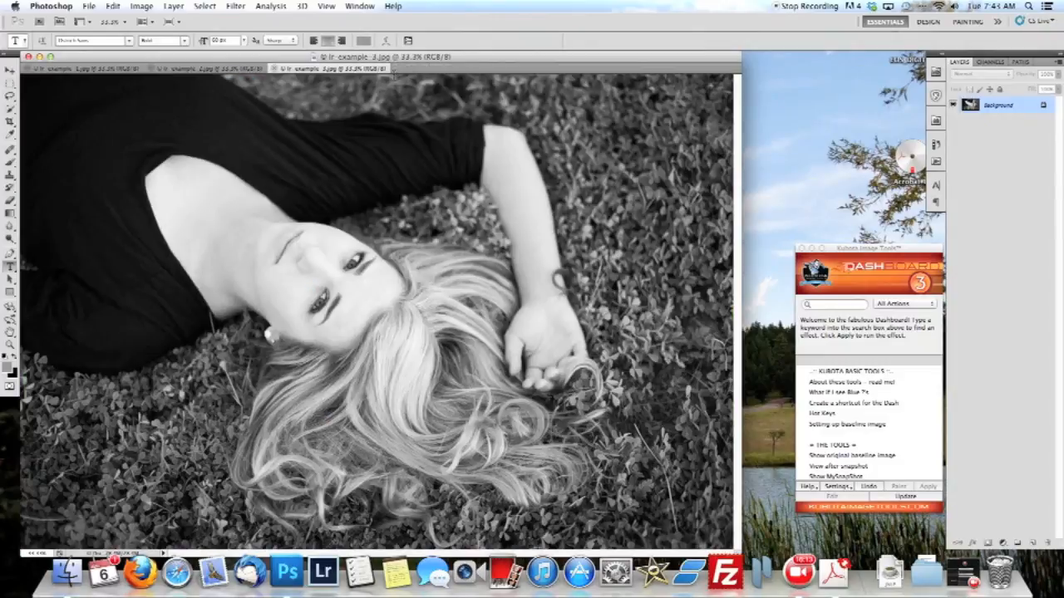
left_click(264, 68)
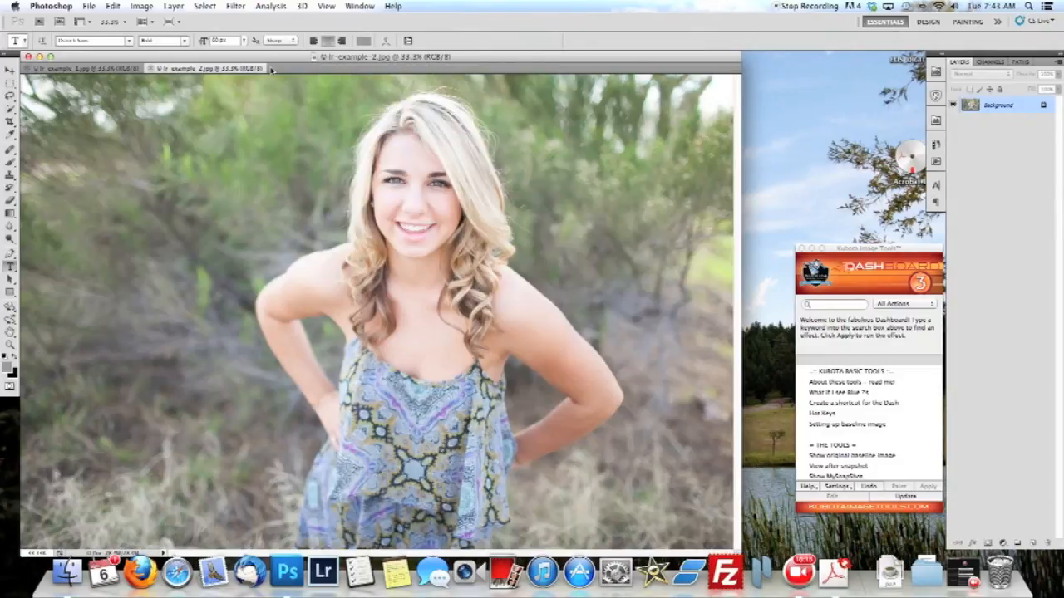
left_click(150, 68)
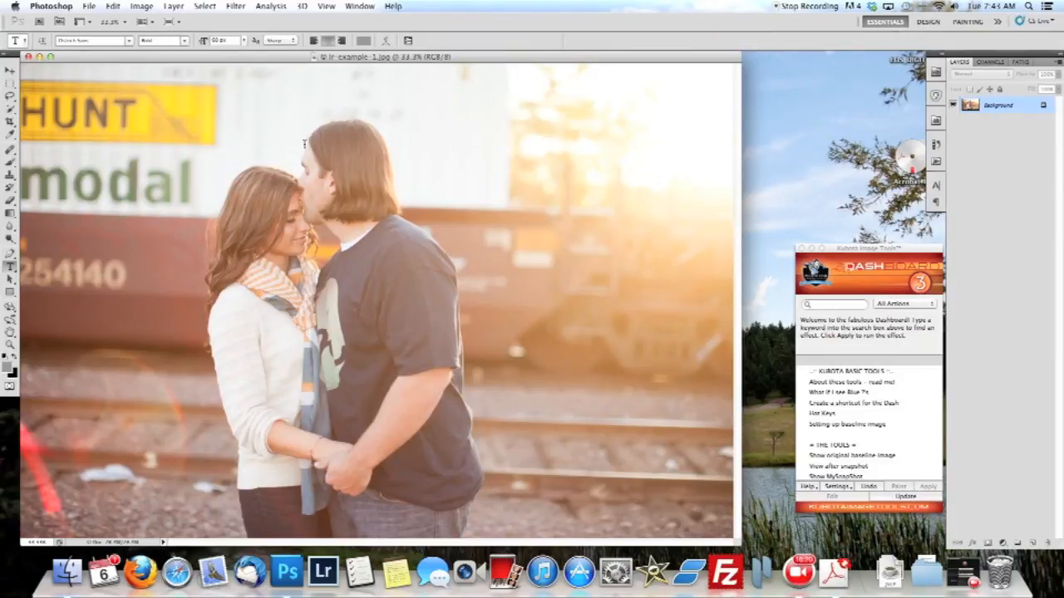
key("super+1")
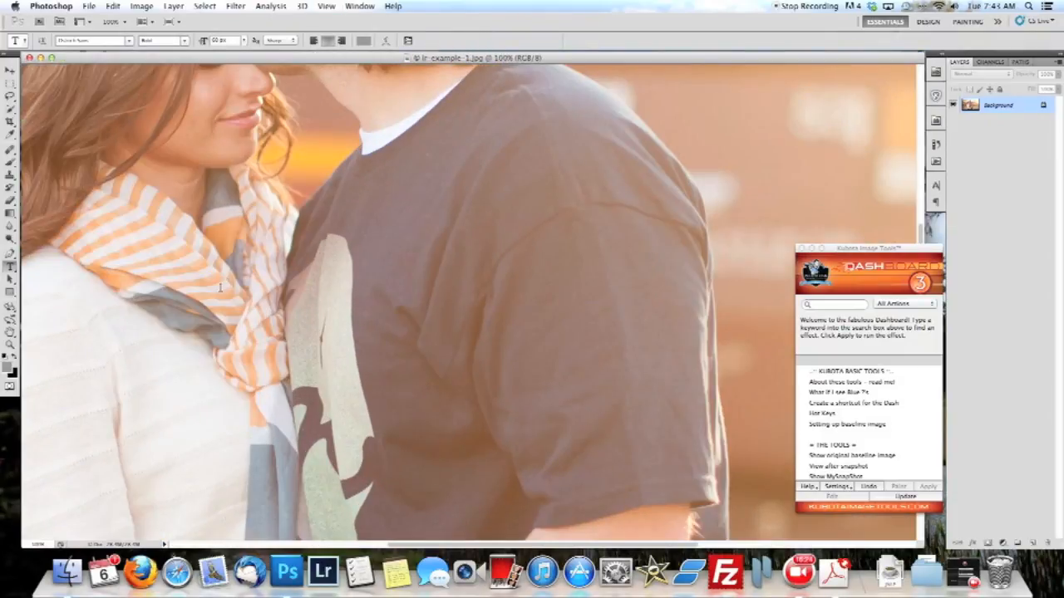
left_click_drag(225, 306, 569, 219)
scroll(569, 221, "up", 3)
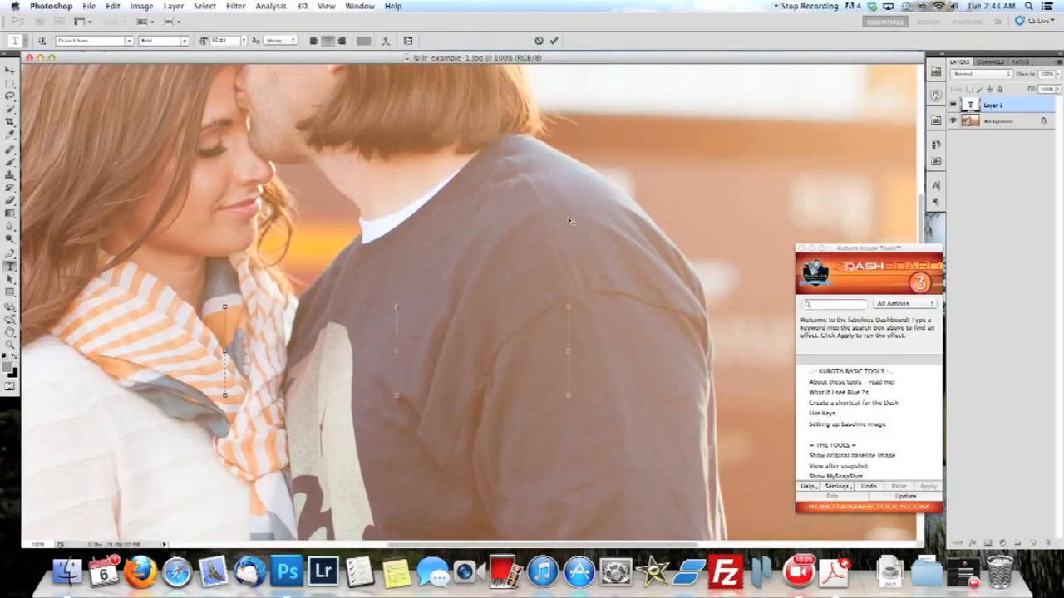
left_click(538, 40)
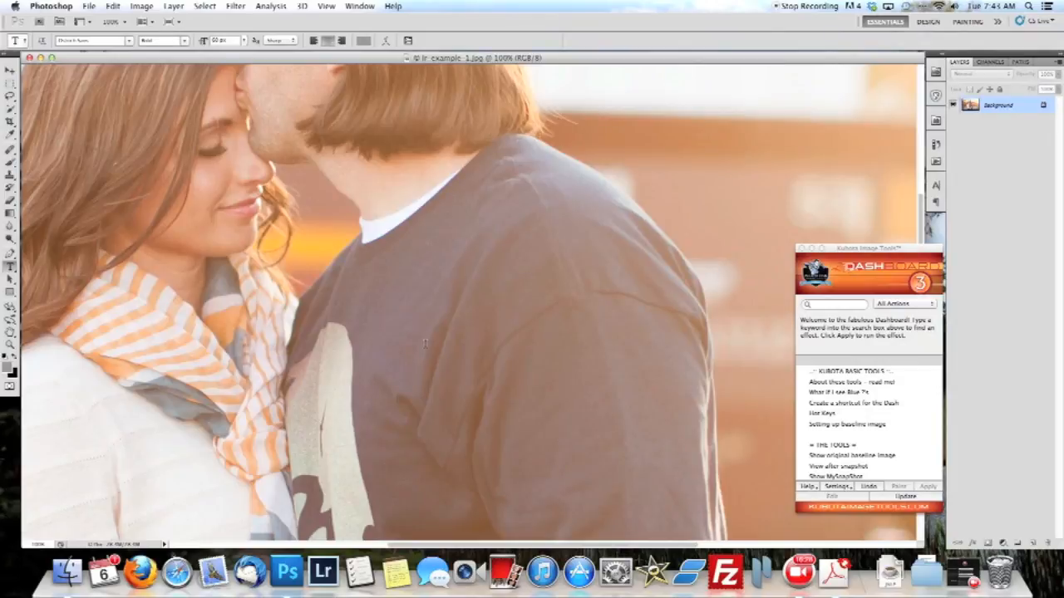
Remove the two pieces of white litter on the gravel beside the tracks using the Clone Stamp with an enlarged brush.
scroll(426, 343, "down", 5)
scroll(426, 343, "right", 3)
left_click_drag(506, 545, 302, 534)
scroll(291, 446, "down", 8)
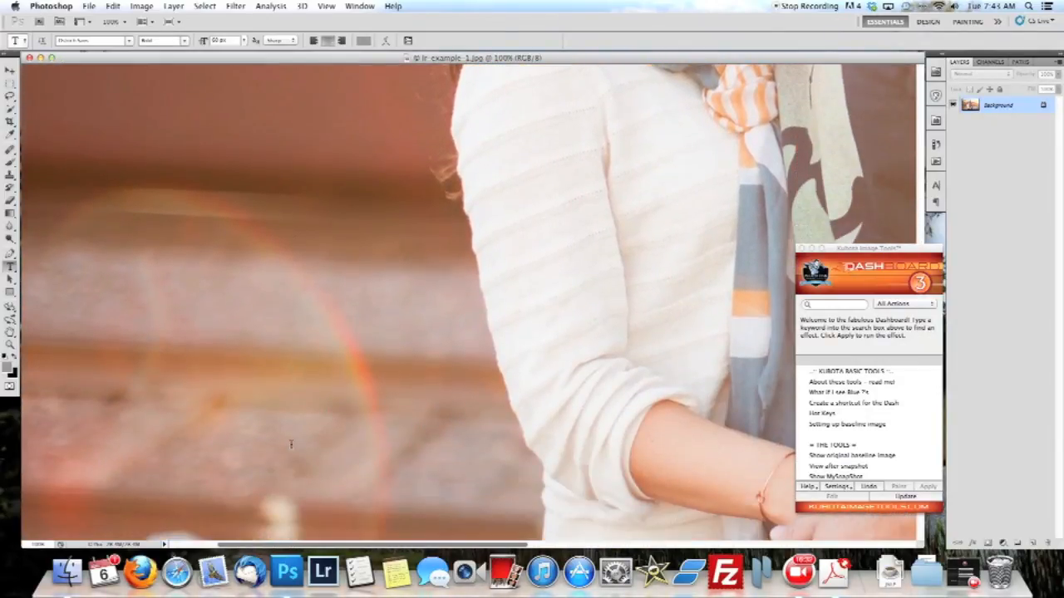
key("super+equal")
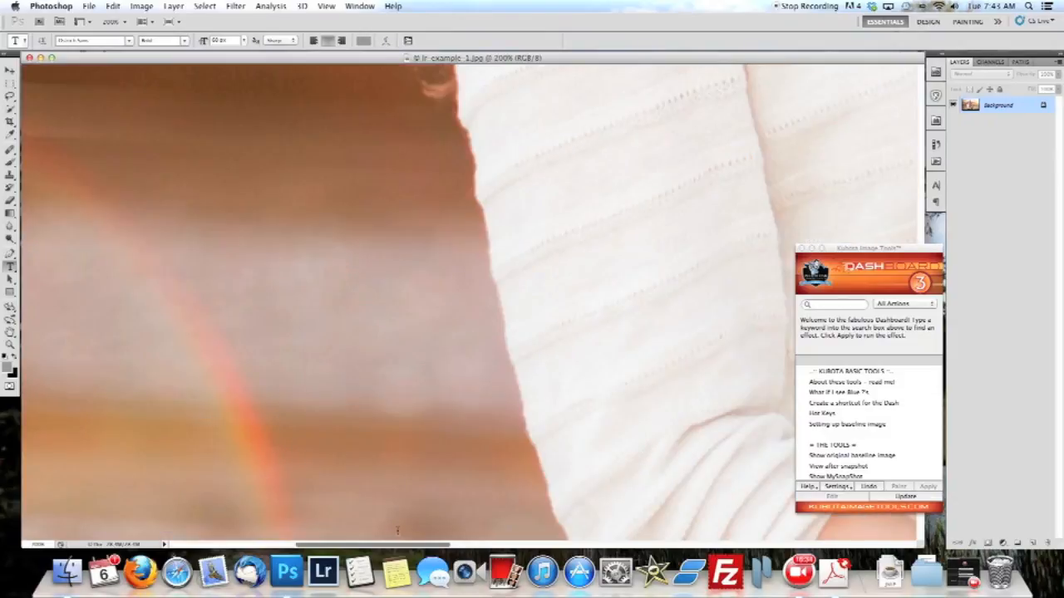
key("super+minus")
scroll(364, 485, "left", 5)
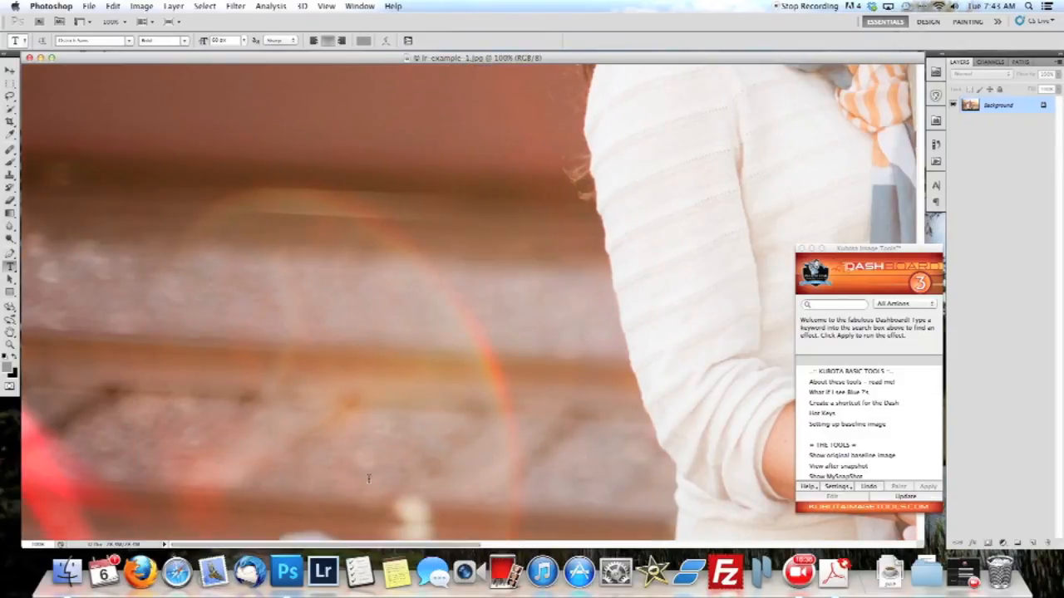
scroll(364, 485, "down", 10)
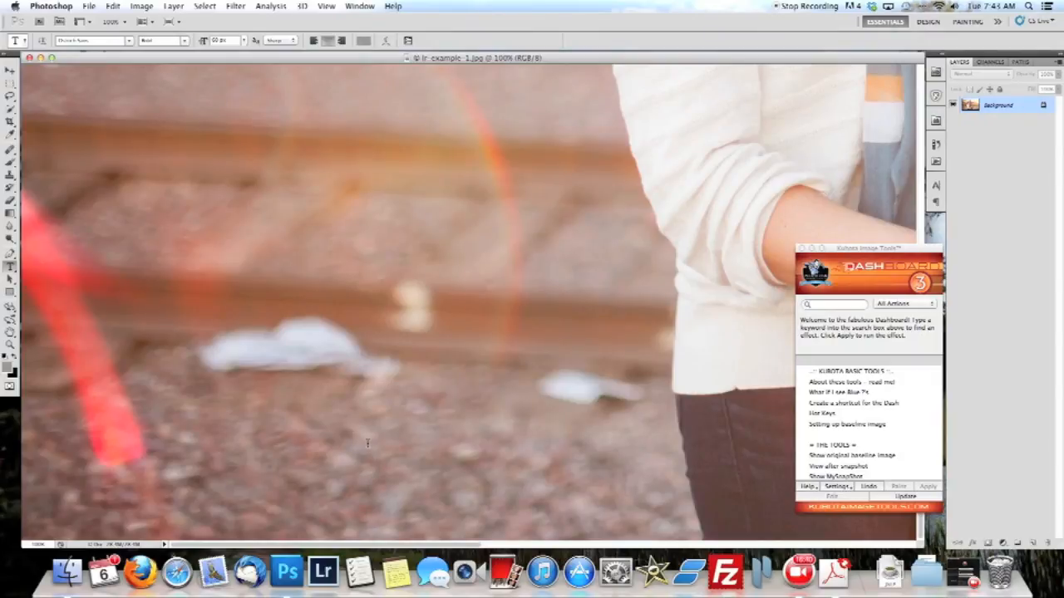
key("s")
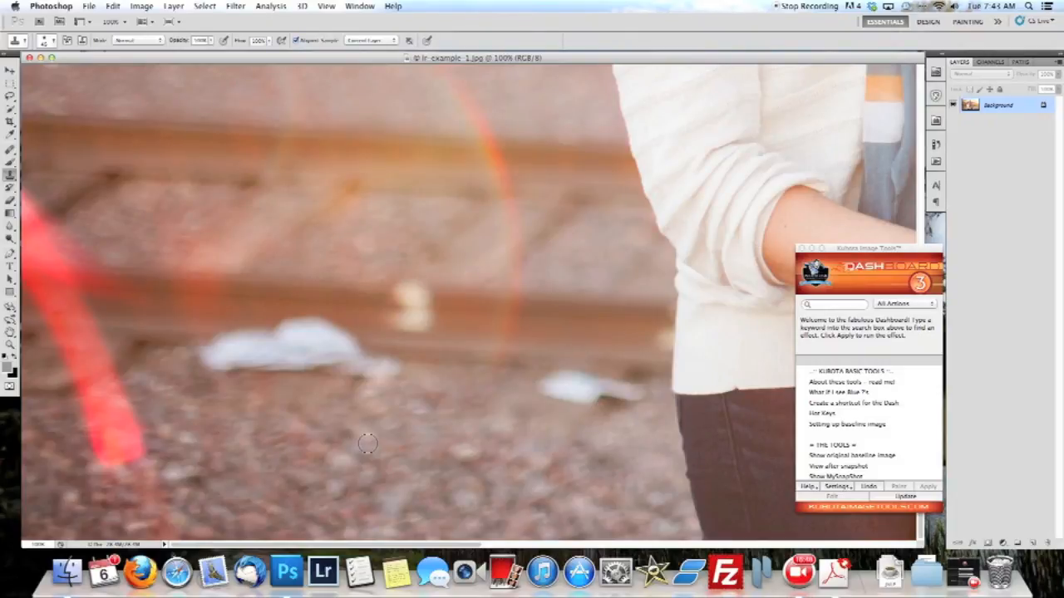
key("bracketright")
key("bracketright")
key("bracketright")
key("bracketright")
key("bracketright")
key("bracketright")
left_click(384, 358)
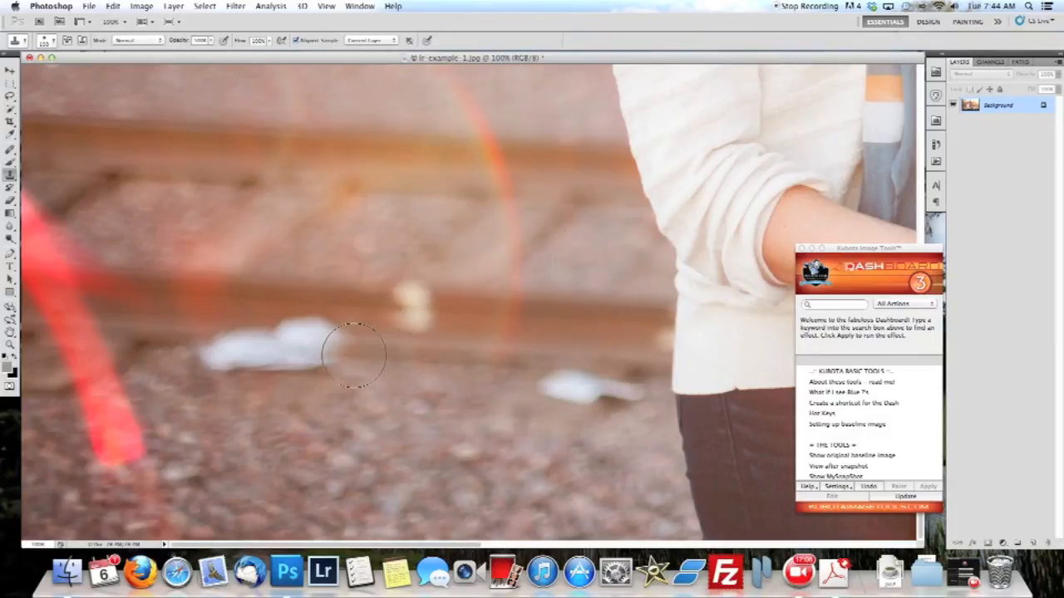
left_click_drag(353, 355, 220, 345)
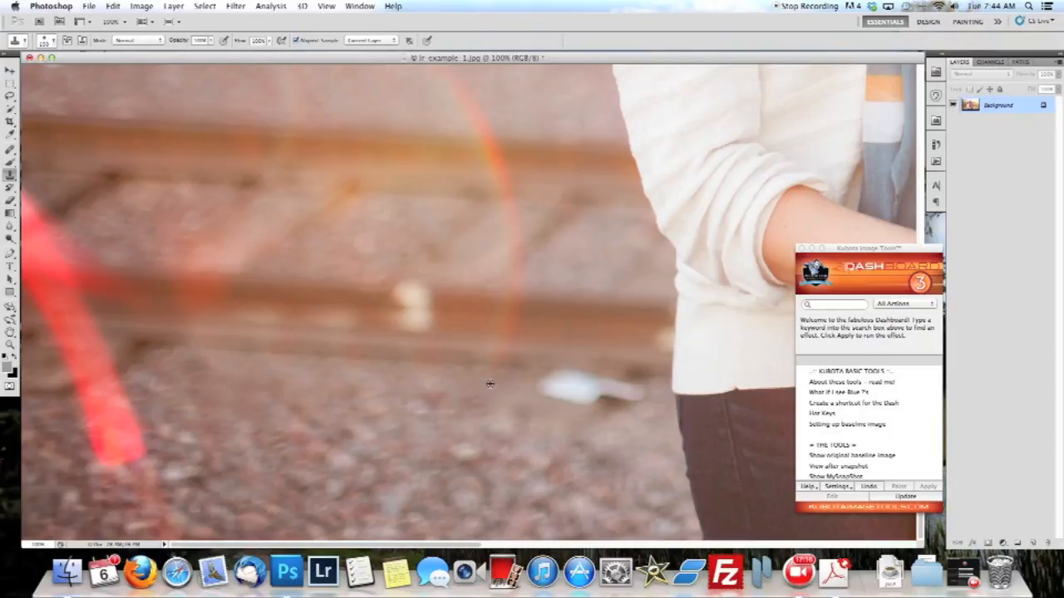
left_click_drag(570, 399, 611, 412)
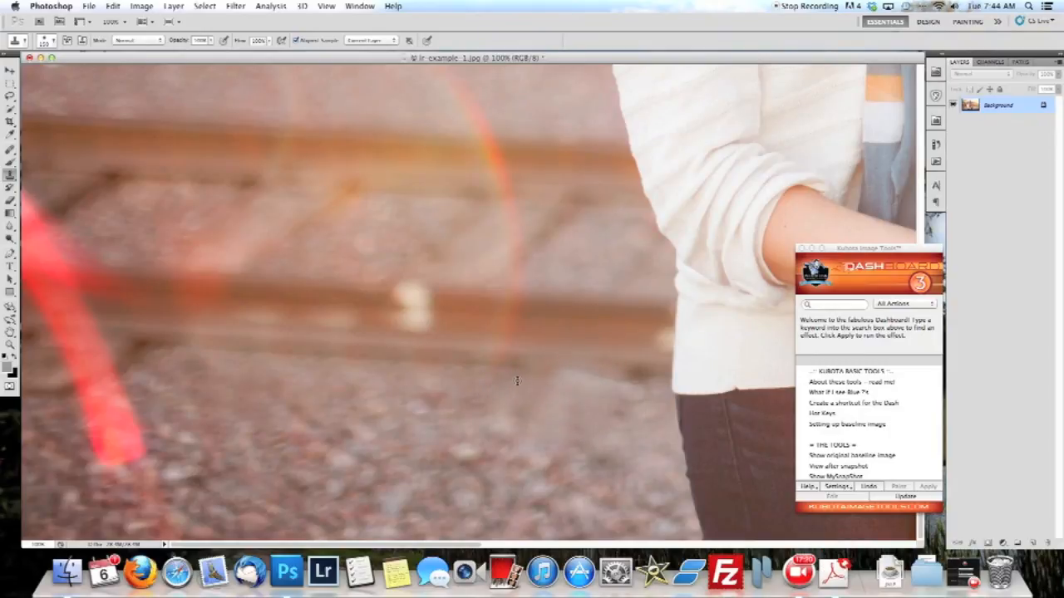
Save the retouched photo over lr-example-1.jpg in the Print folder as a Baseline ("Standard") JPEG at quality 10, and close it.
left_click(611, 380)
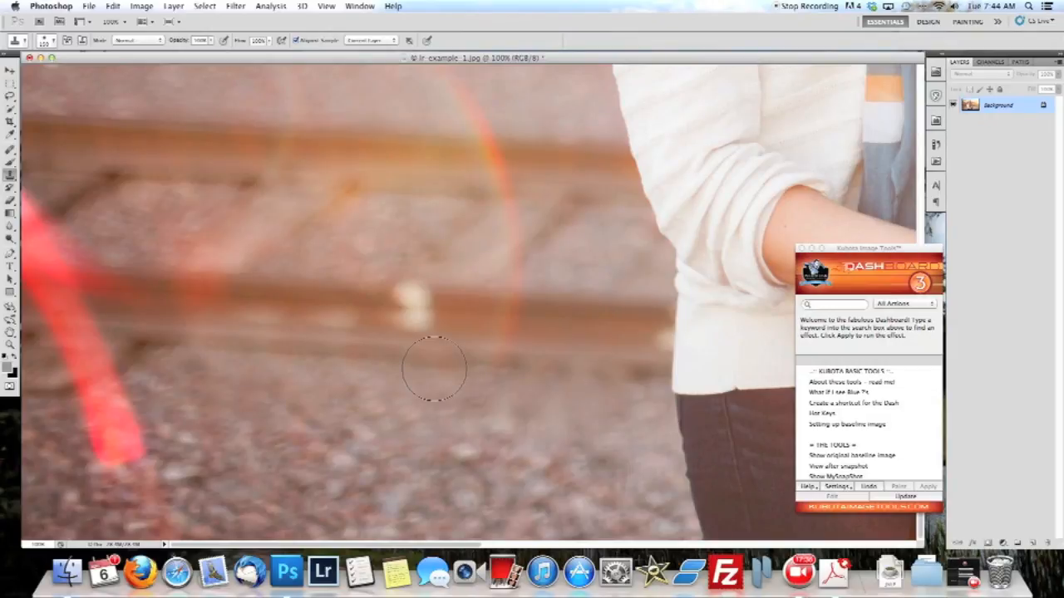
key("super+minus")
key("super+minus")
key("super+minus")
key("super+minus")
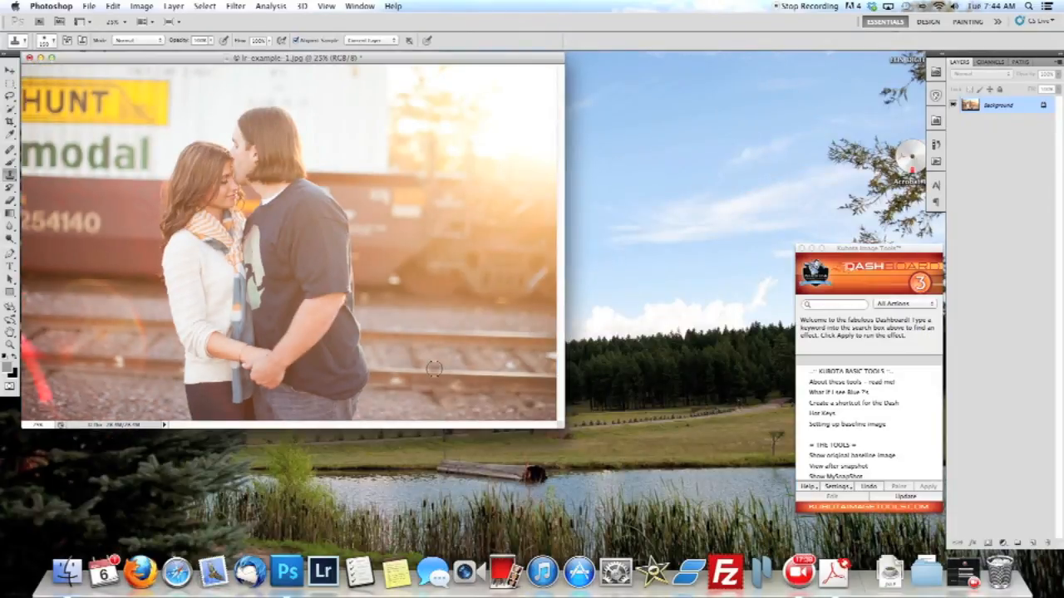
left_click(87, 7)
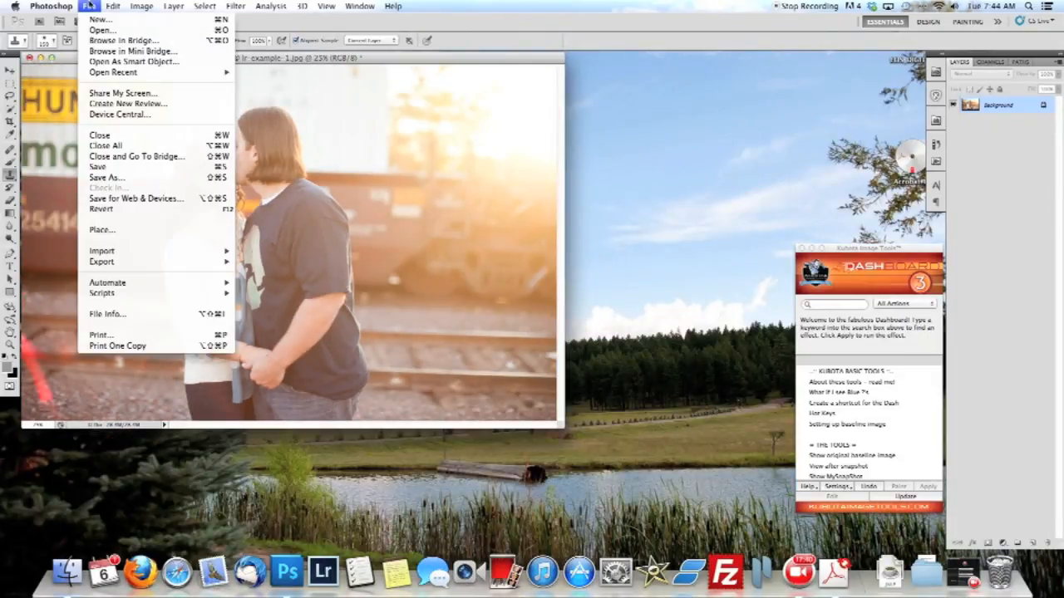
left_click(117, 179)
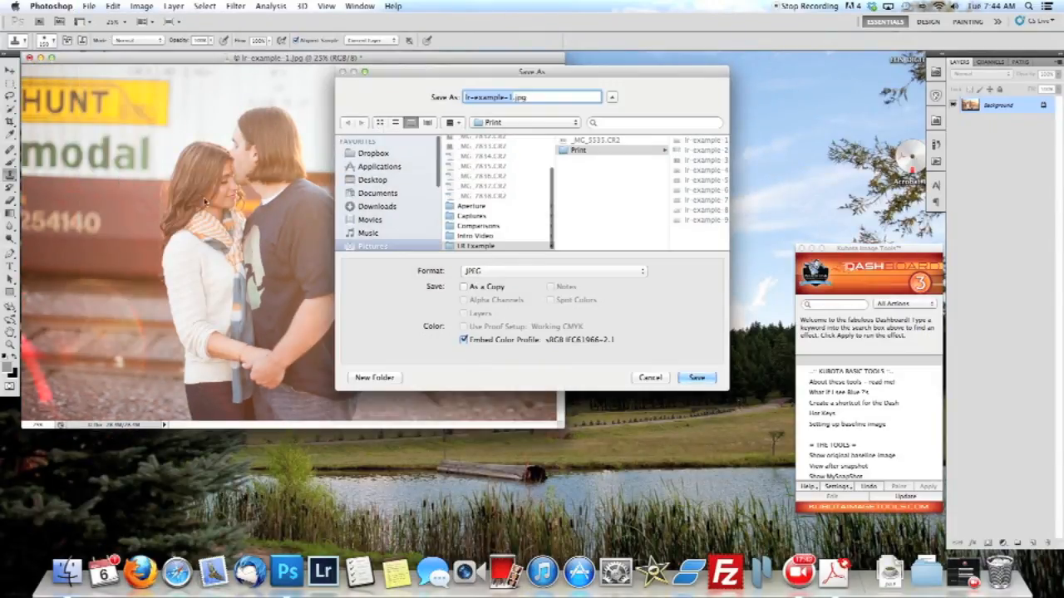
left_click(698, 379)
left_click(607, 146)
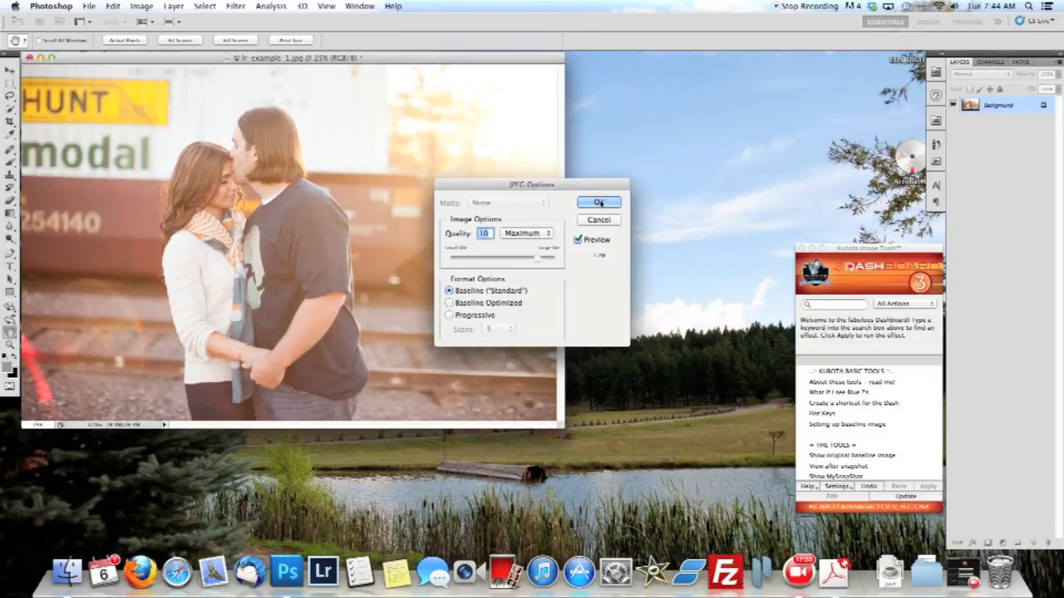
left_click(598, 202)
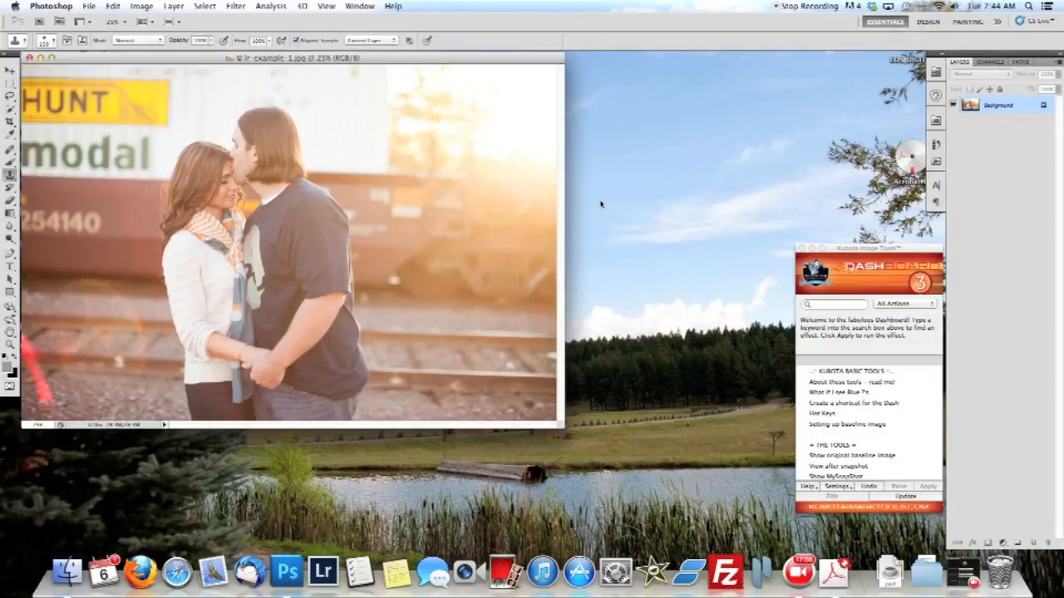
left_click(30, 59)
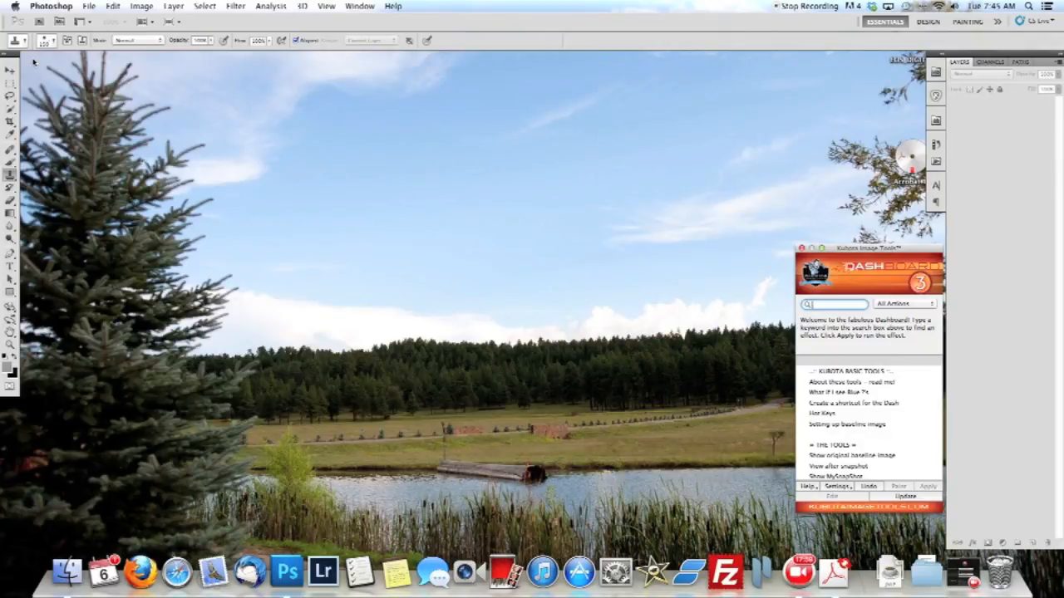
left_click(88, 6)
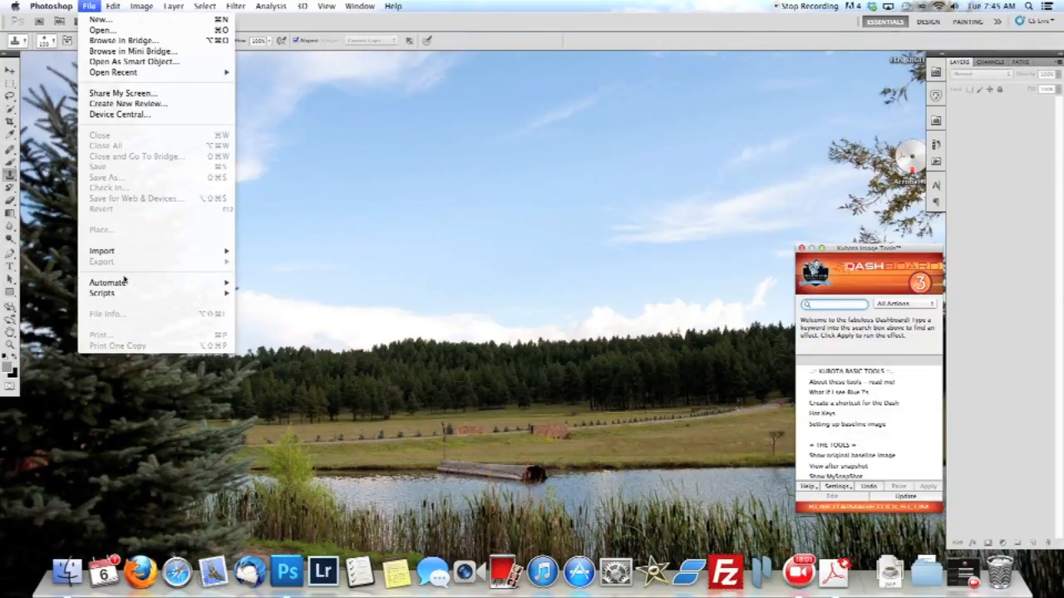
mouse_move(125, 285)
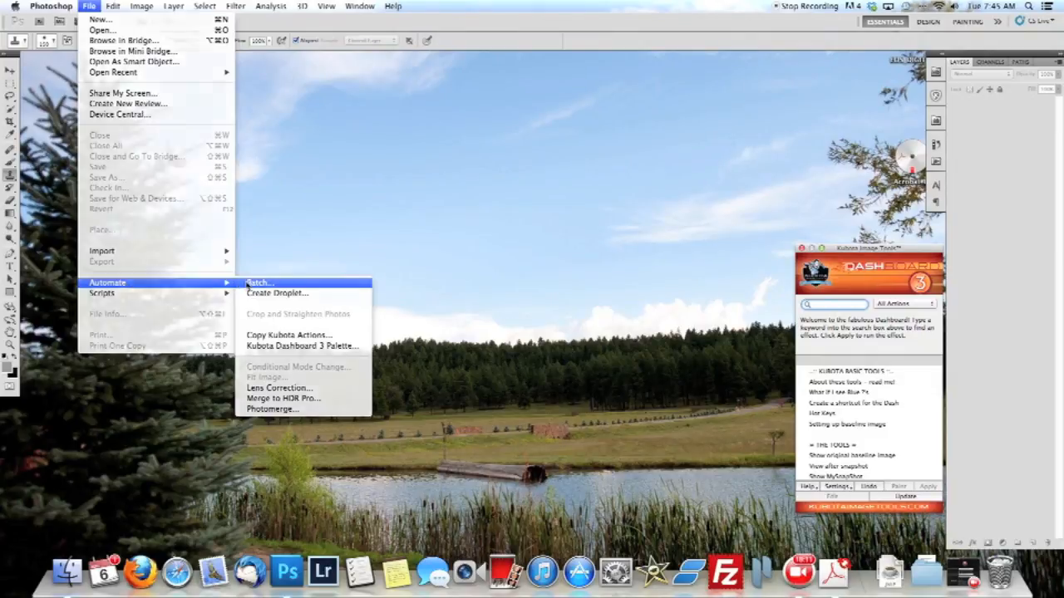
left_click(253, 284)
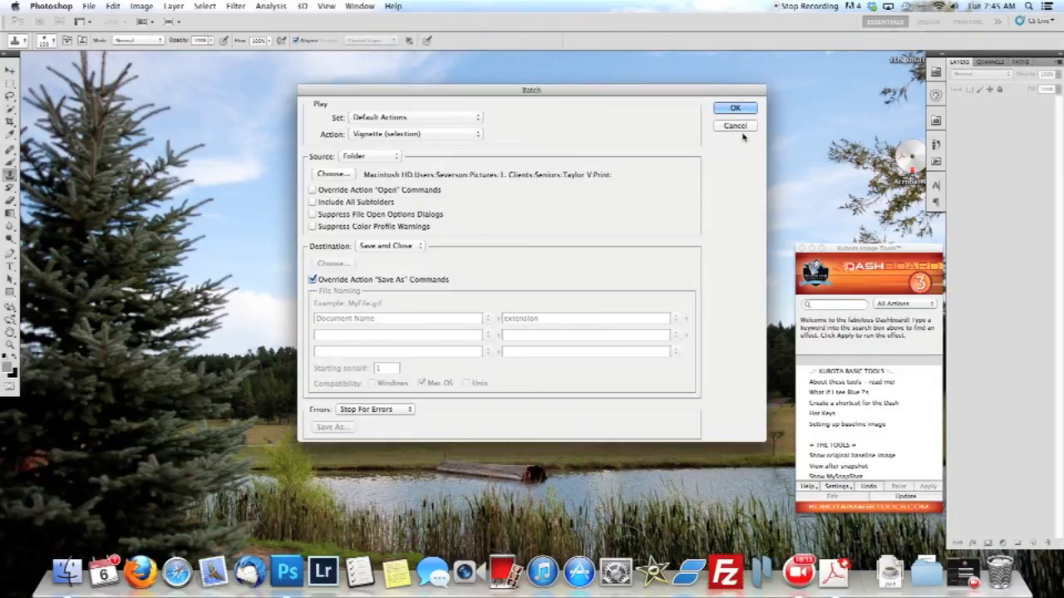
key("Return")
Set up a Batch automation that plays the Sharp action from the Print action set.
left_click(89, 6)
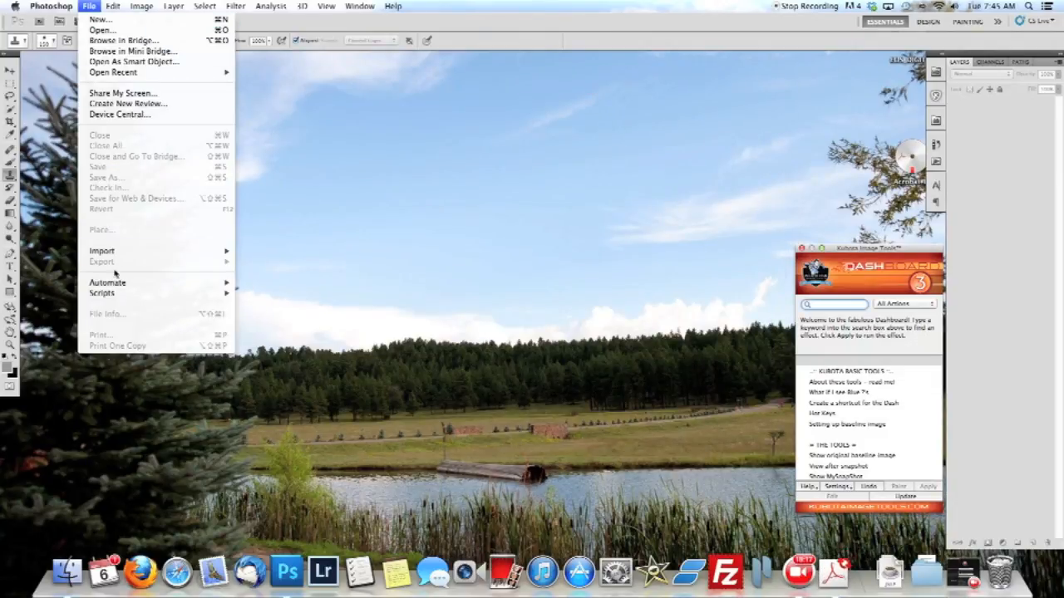
mouse_move(124, 282)
left_click(248, 284)
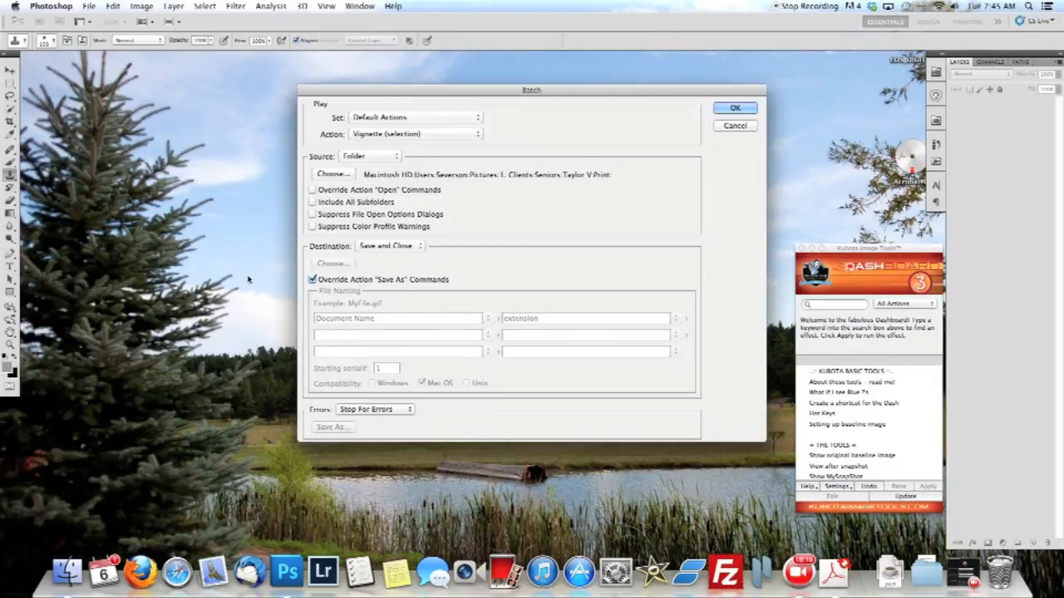
left_click(388, 120)
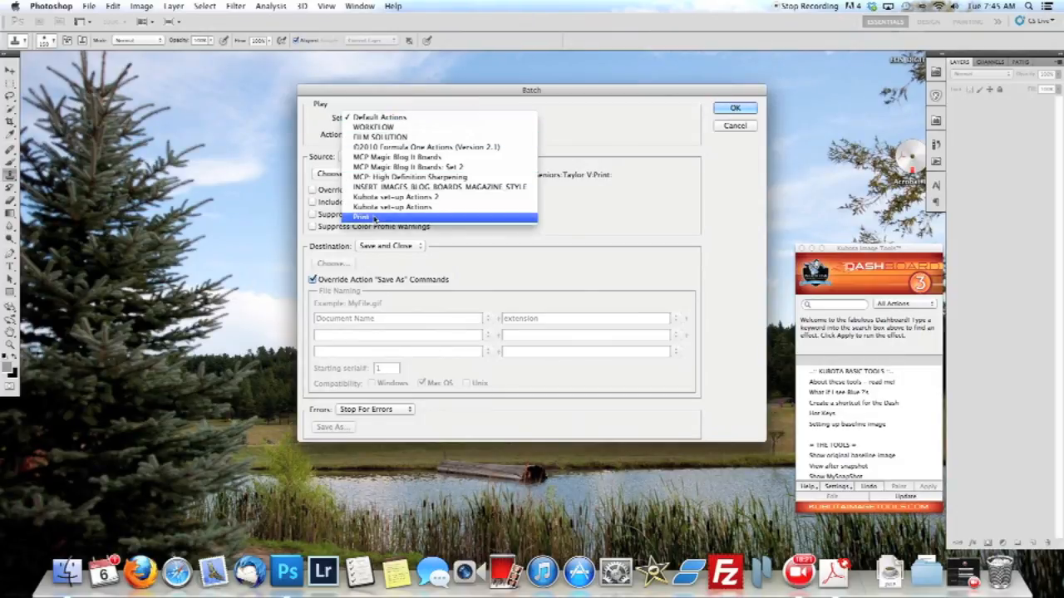
left_click(374, 217)
left_click(365, 134)
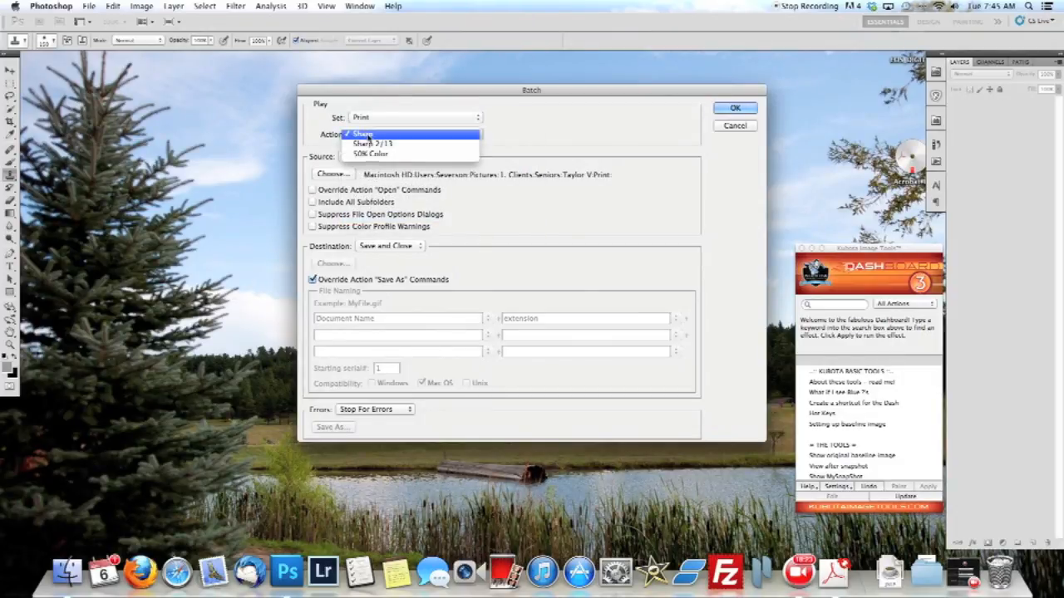
left_click(370, 136)
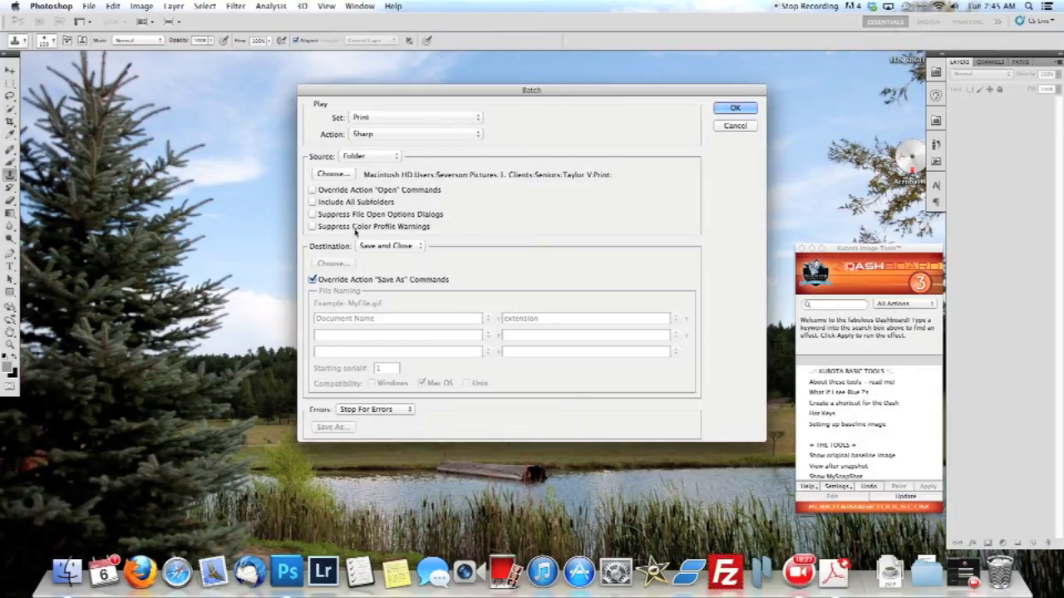
Choose the Print folder inside LR Example as the batch source and run the batch.
left_click(332, 174)
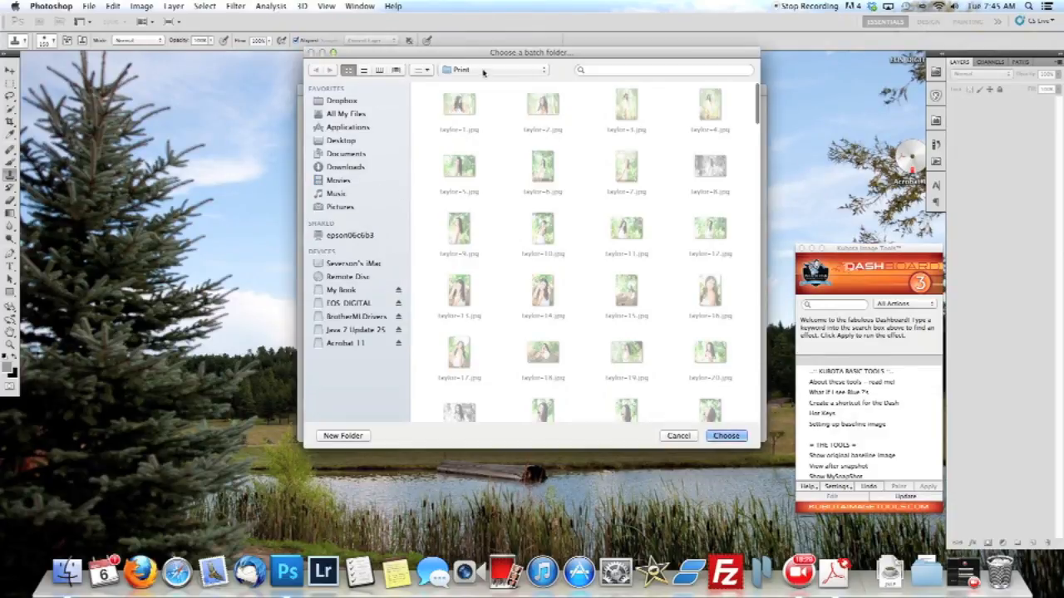
left_click(479, 71)
left_click(476, 185)
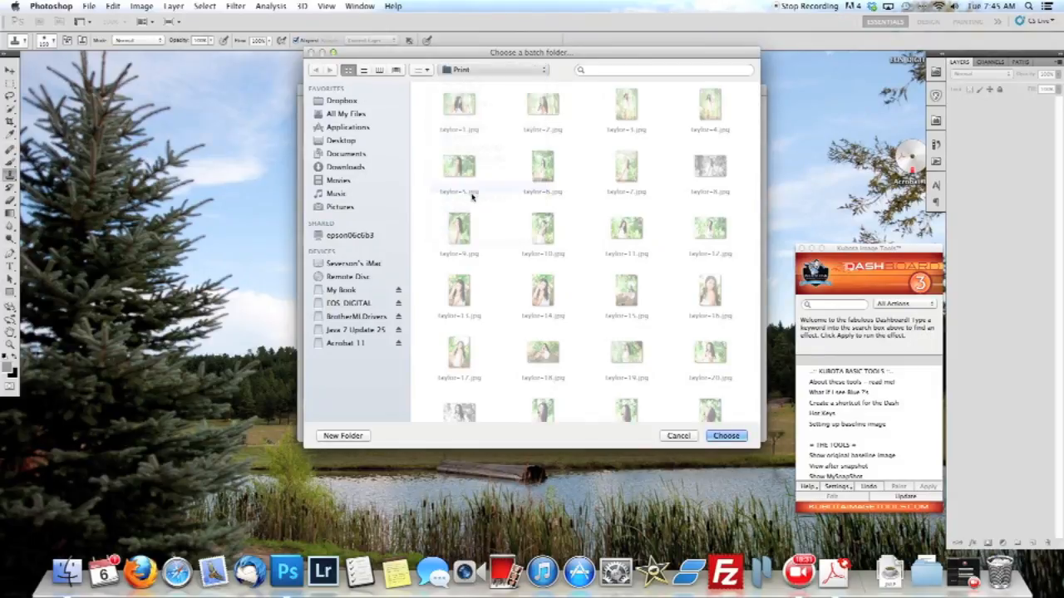
left_click(725, 436)
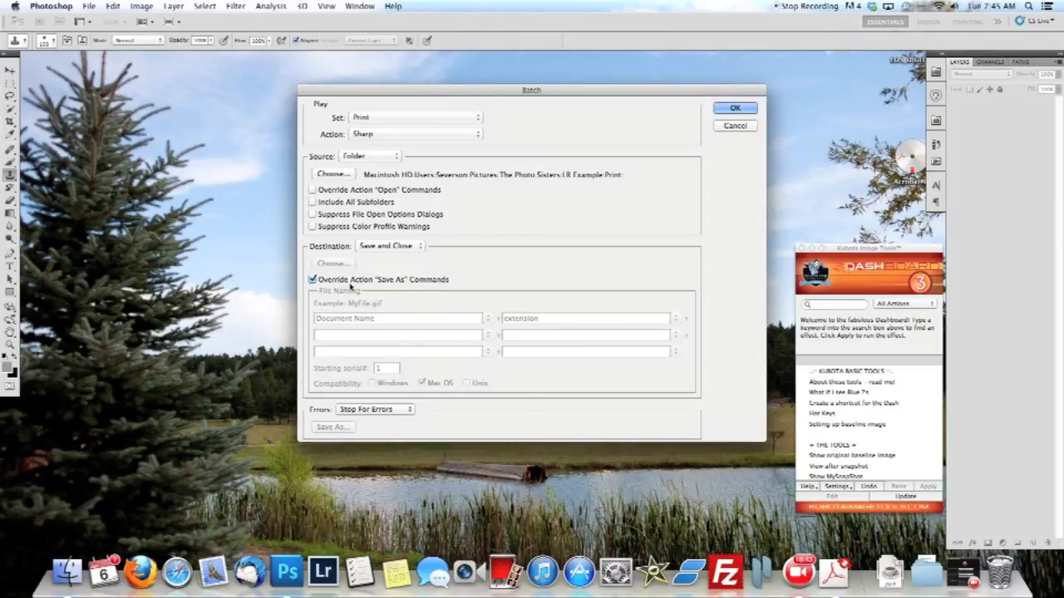
left_click(717, 108)
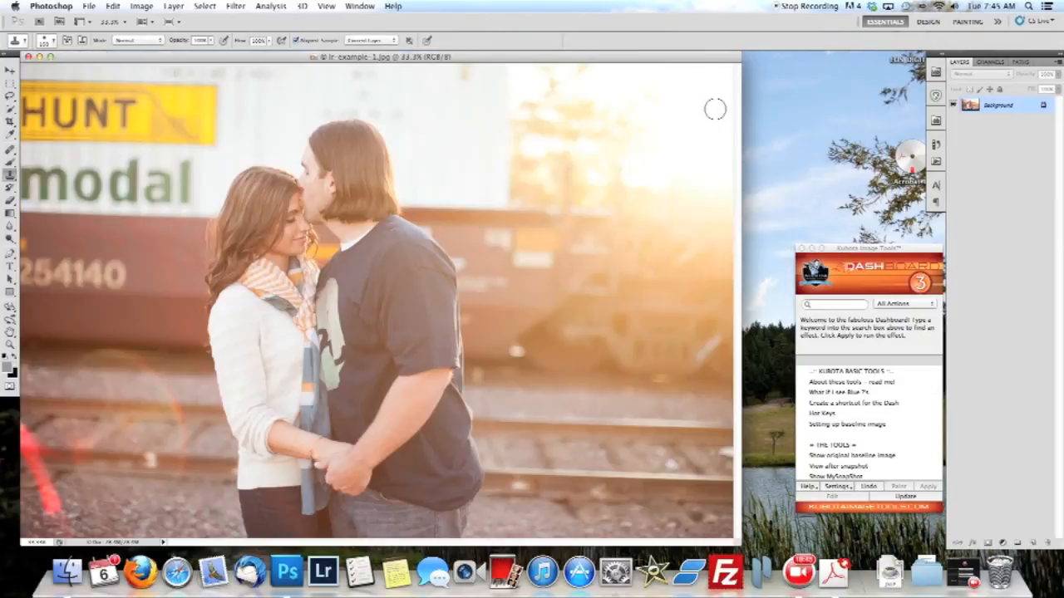